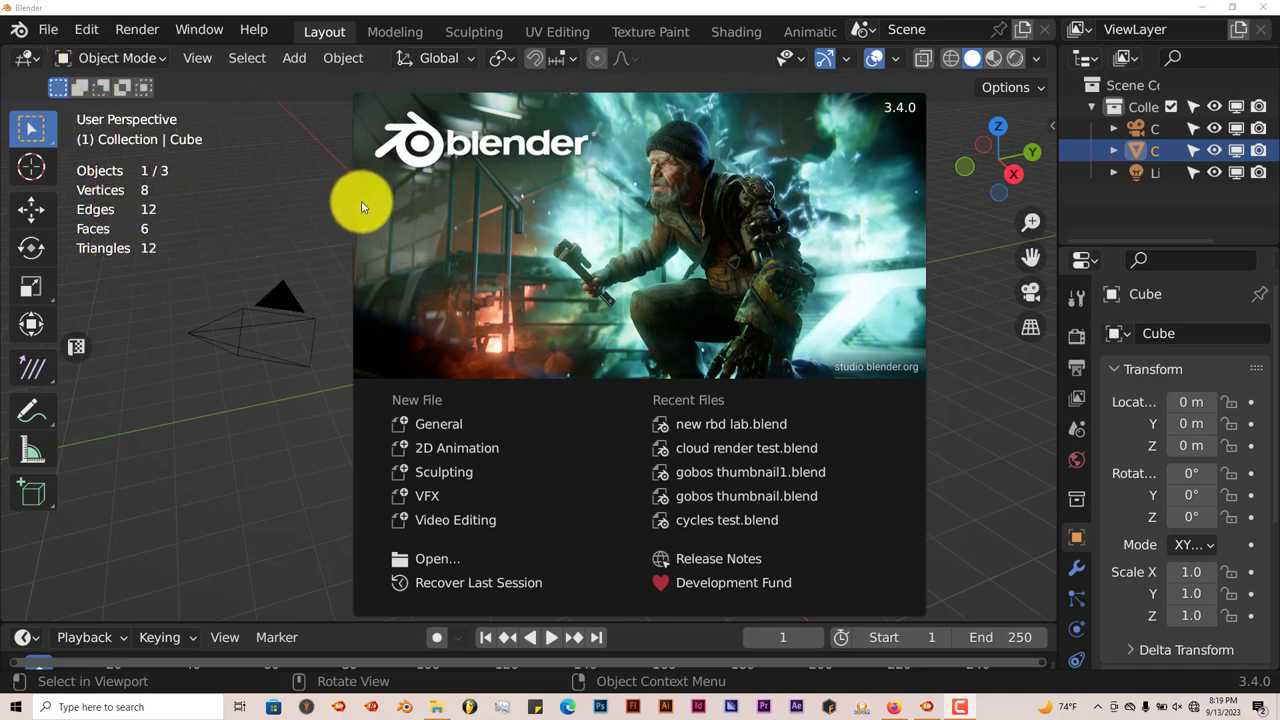
left_click(87, 31)
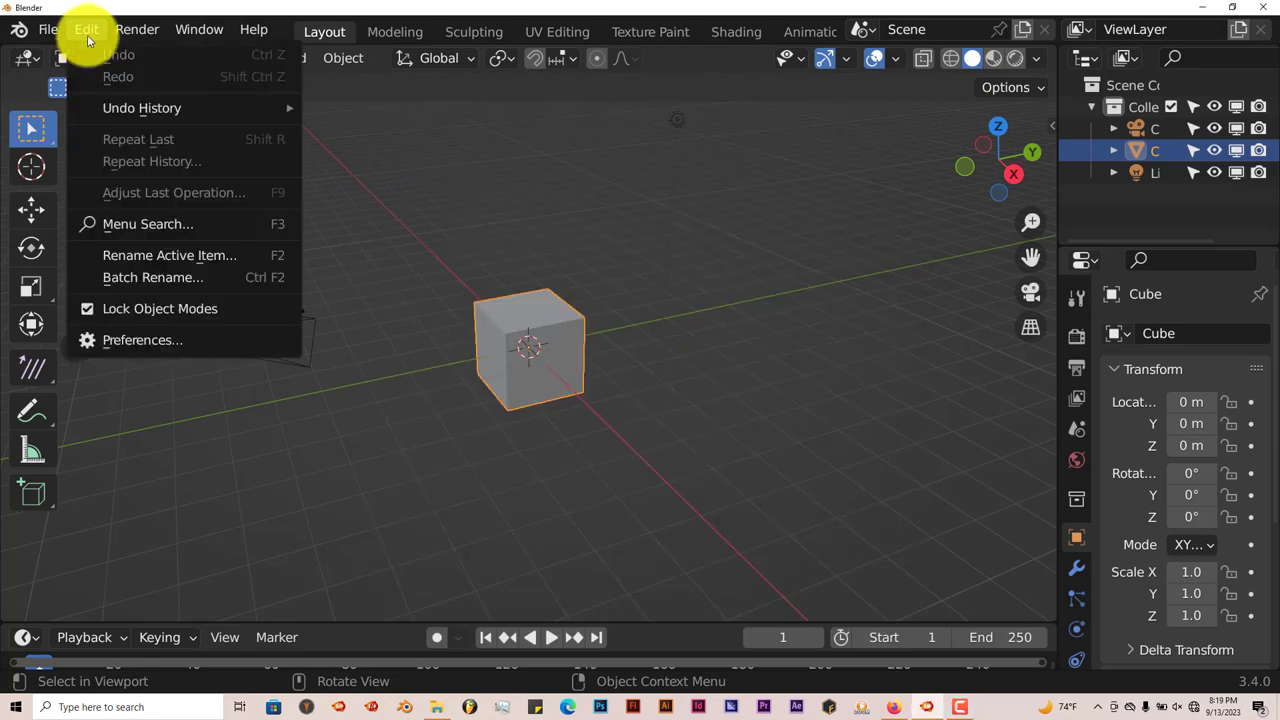
left_click(146, 341)
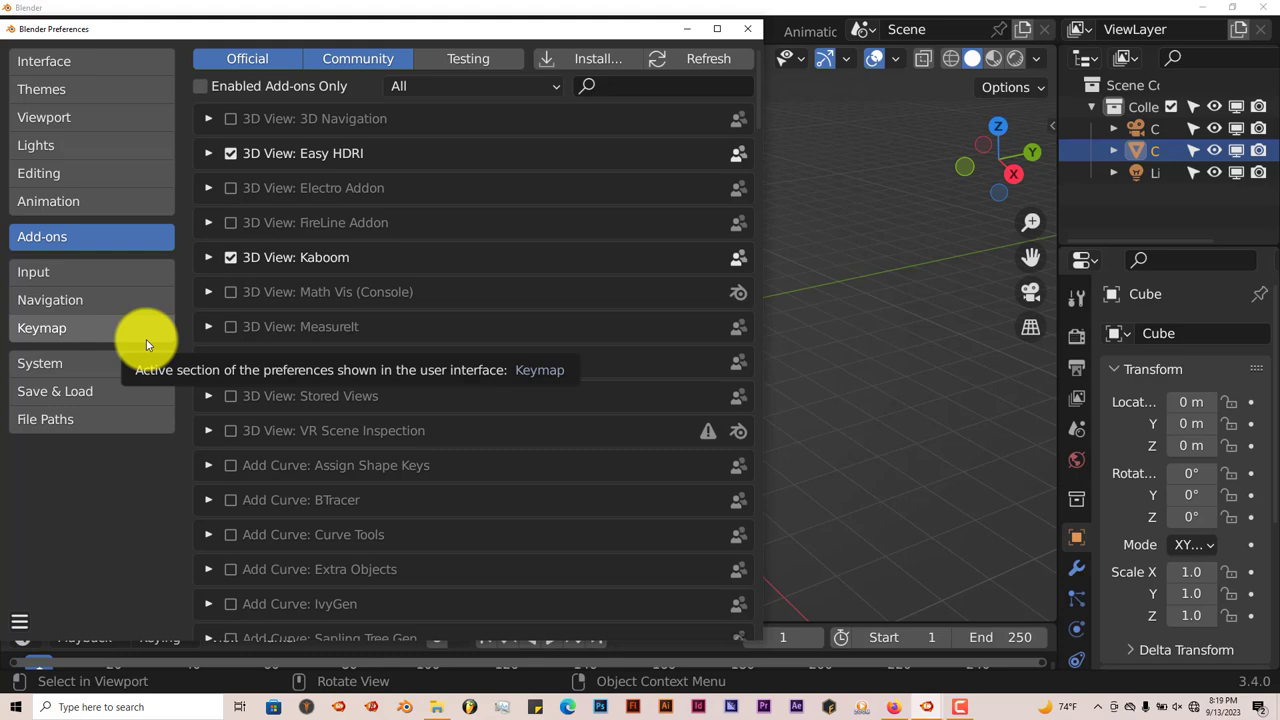
left_click(612, 58)
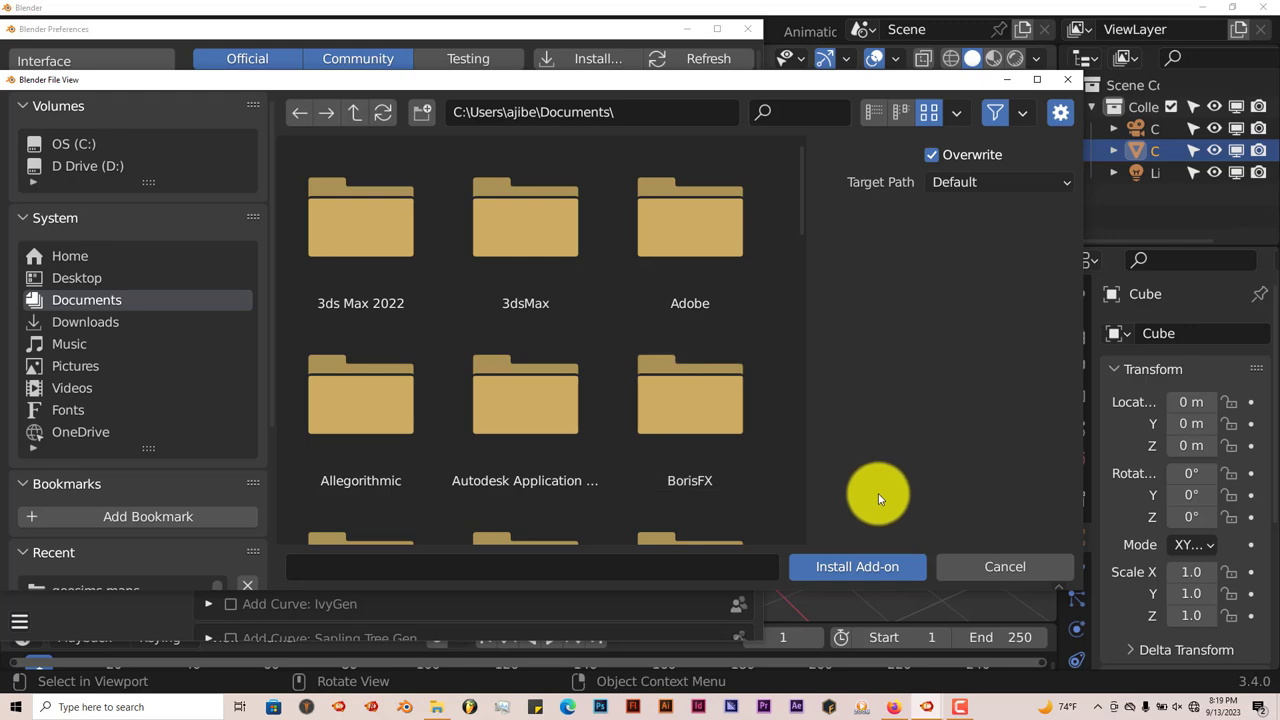
left_click(1070, 81)
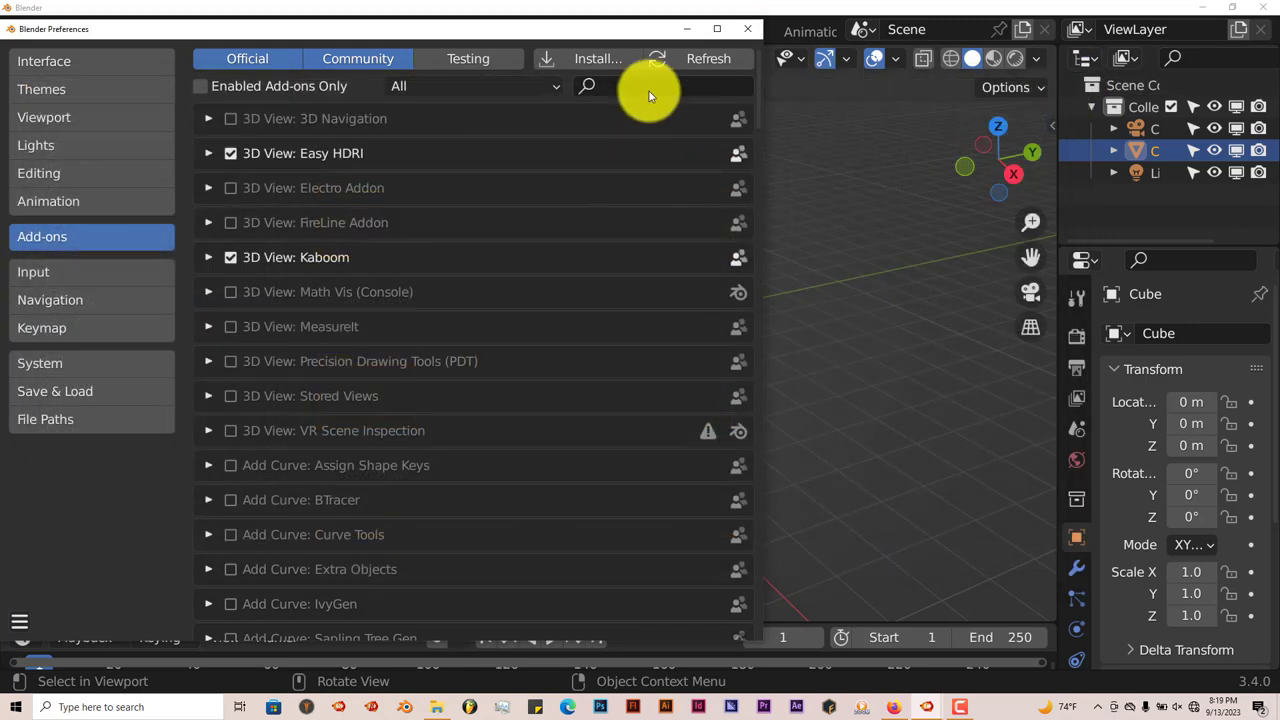
left_click(650, 86)
type("ge")
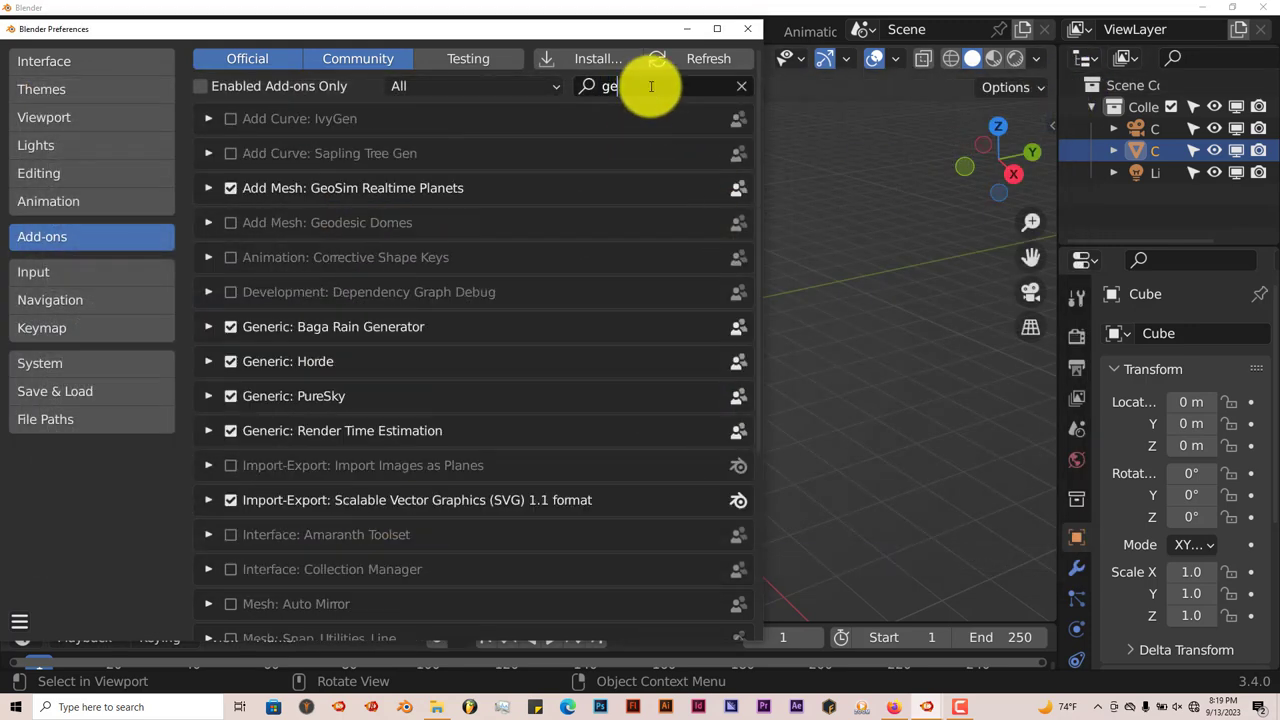
type("o")
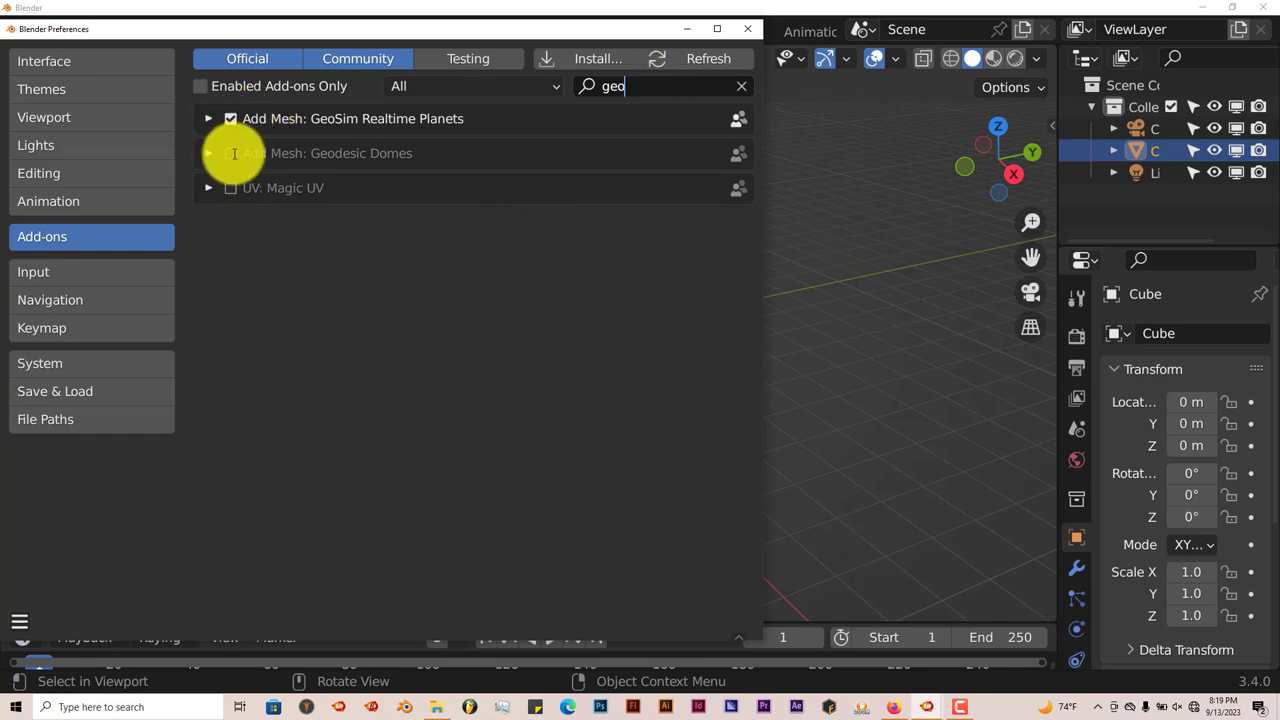
- Close Preferences, show the GeoSim sidebar tab and delete the default cube
left_click(747, 28)
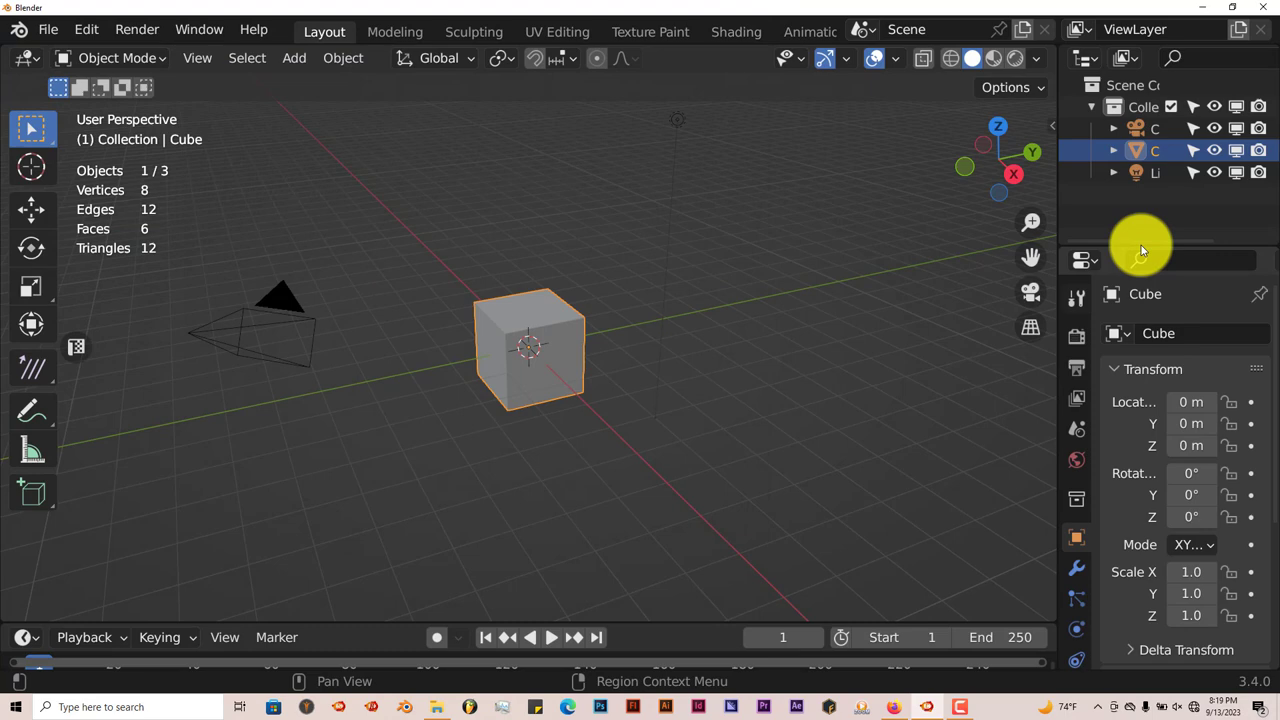
key("n")
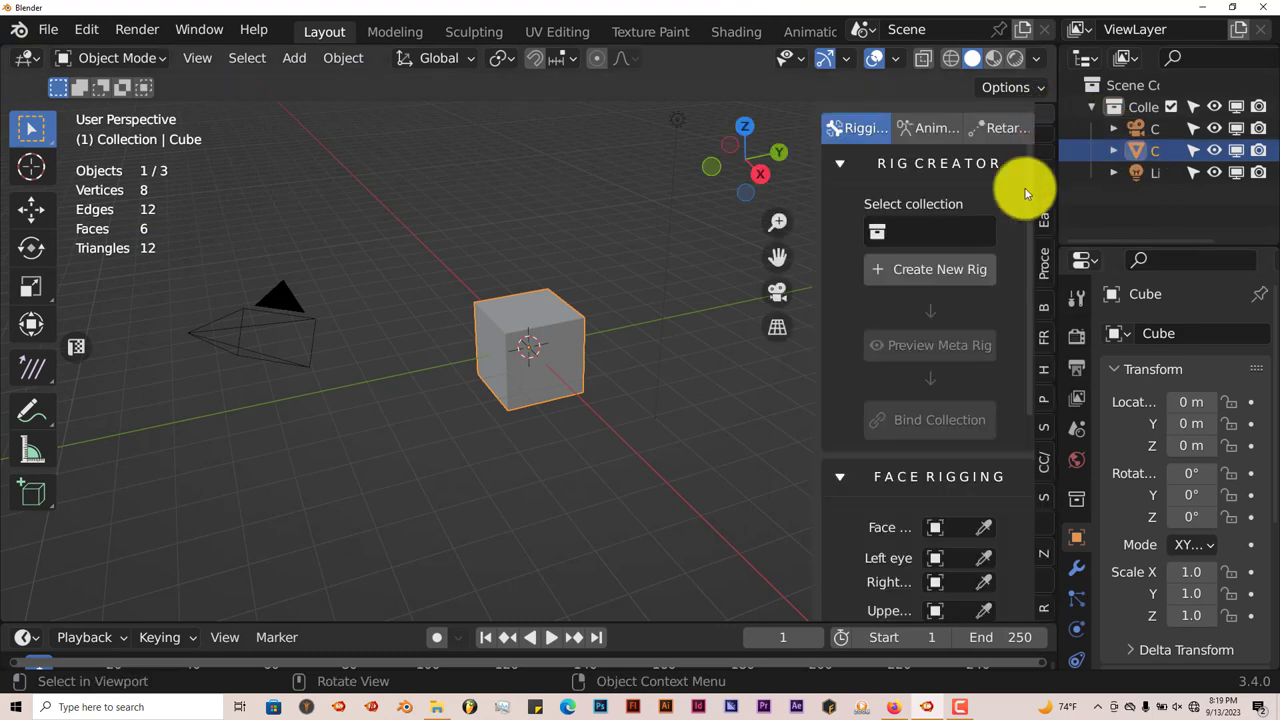
left_click(1046, 580)
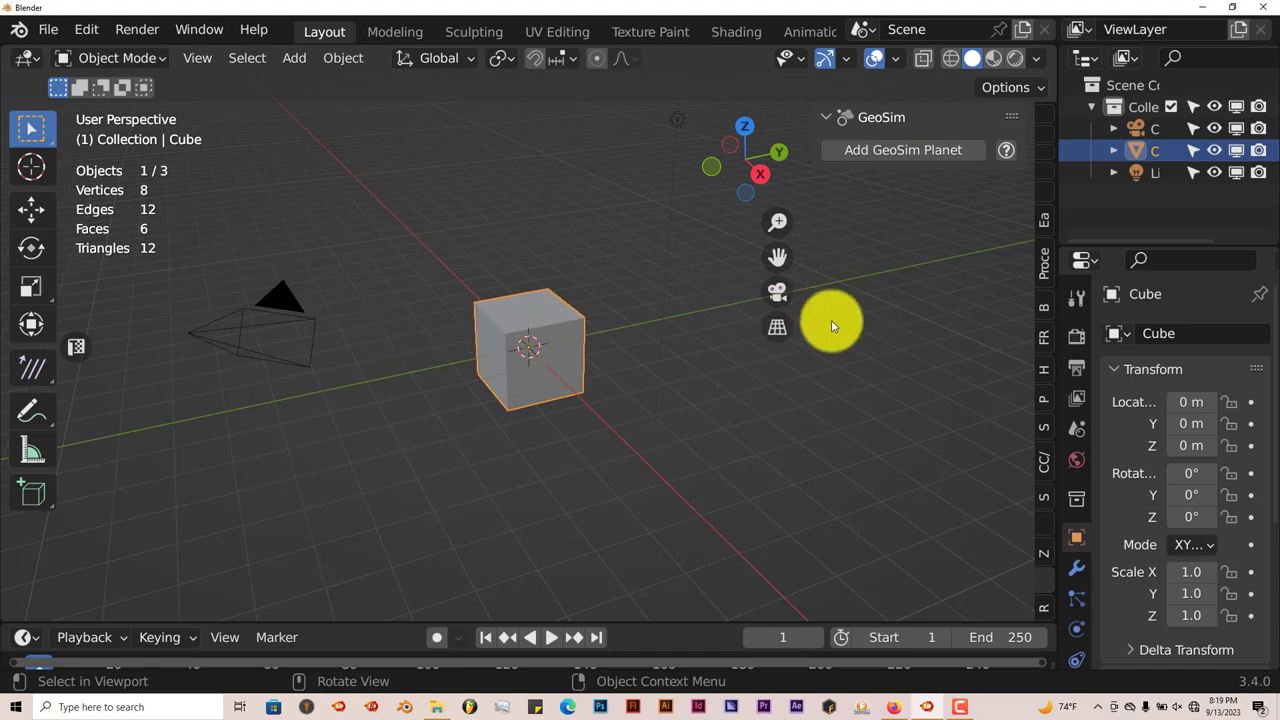
scroll(515, 348, "up", 4)
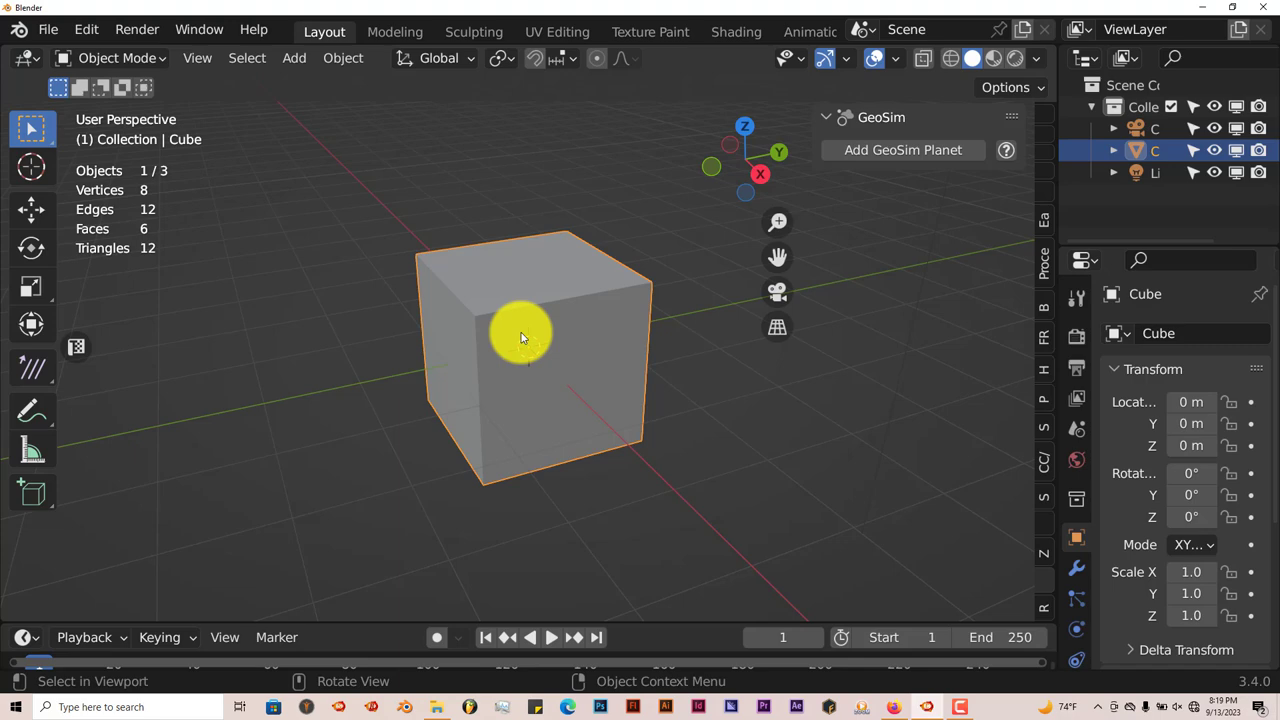
key("Delete")
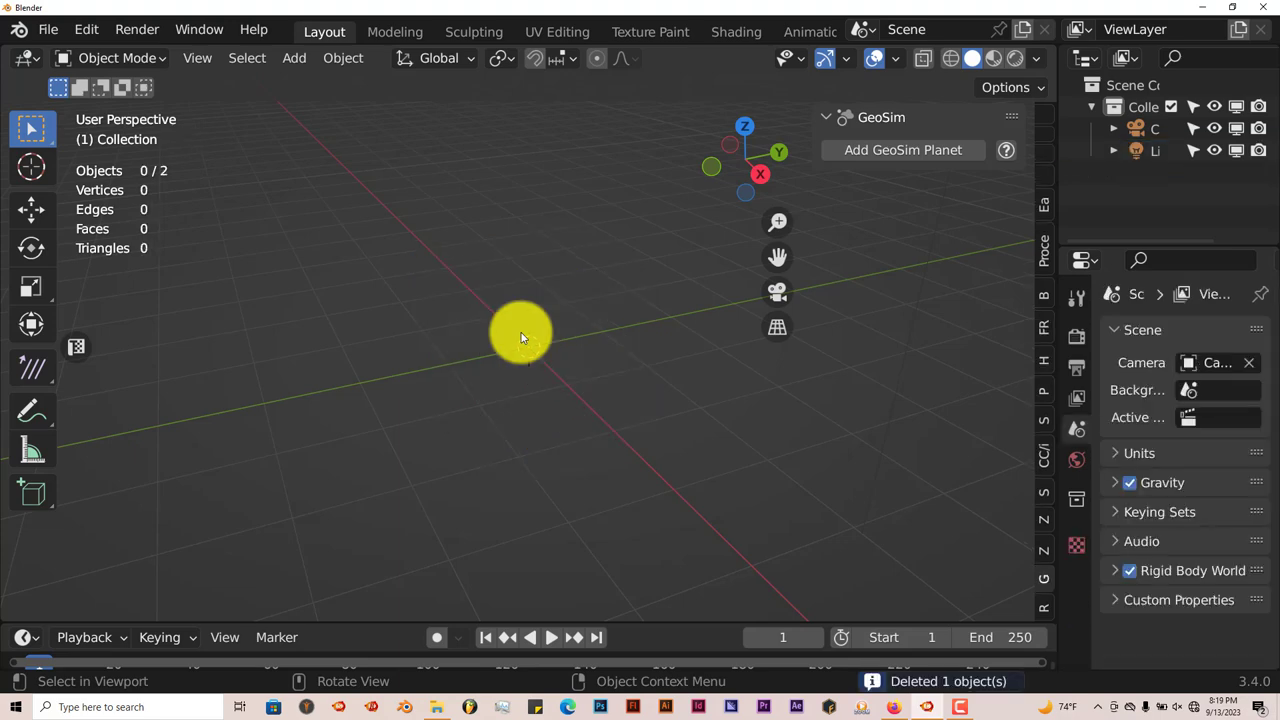
- Add a new GeoSim planet, then zoom in and orbit around it
left_click(901, 150)
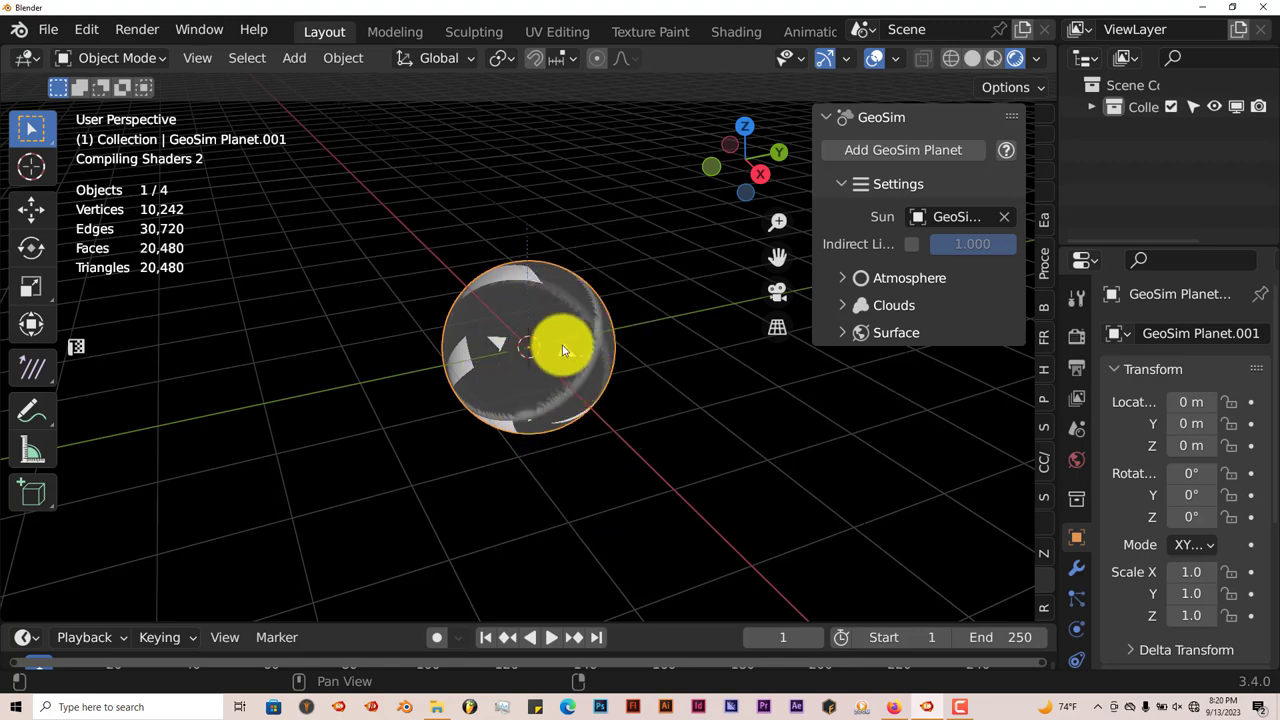
left_click(547, 392)
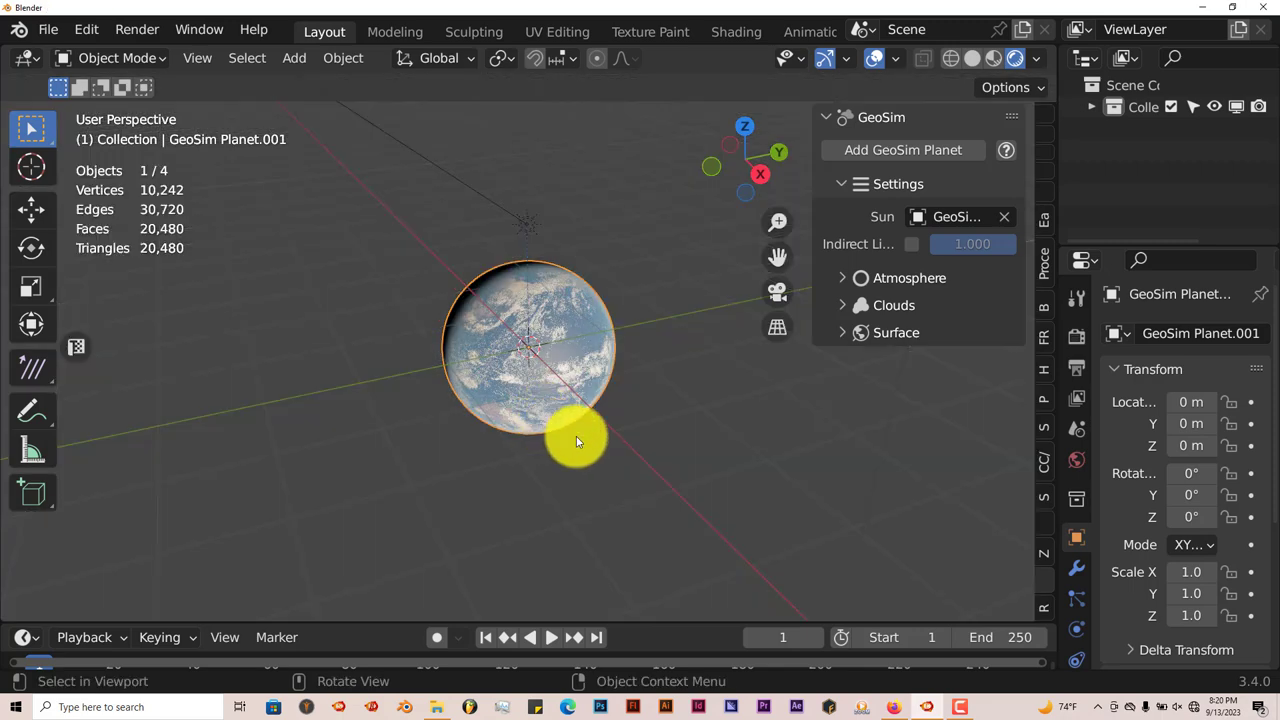
scroll(576, 438, "up", 6)
middle_click_drag(497, 414, 451, 340)
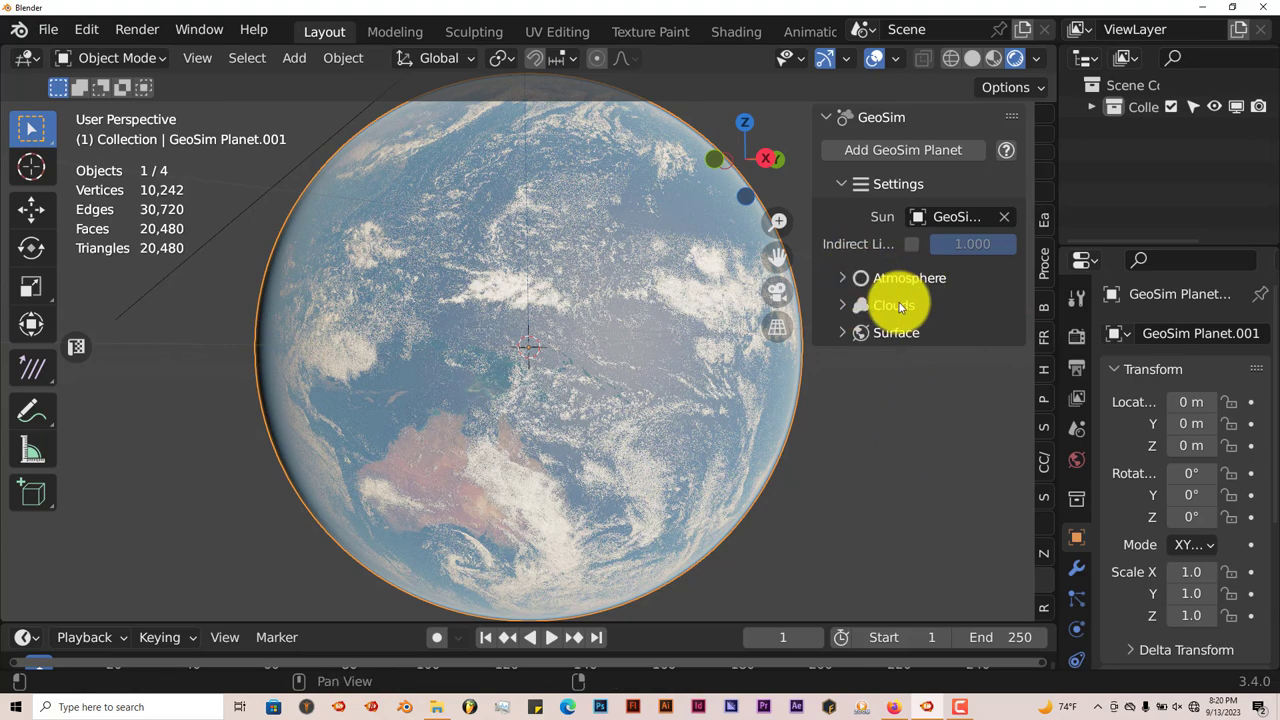
- Expand Atmosphere and set its colour to pink after trying green and orange
left_click(843, 279)
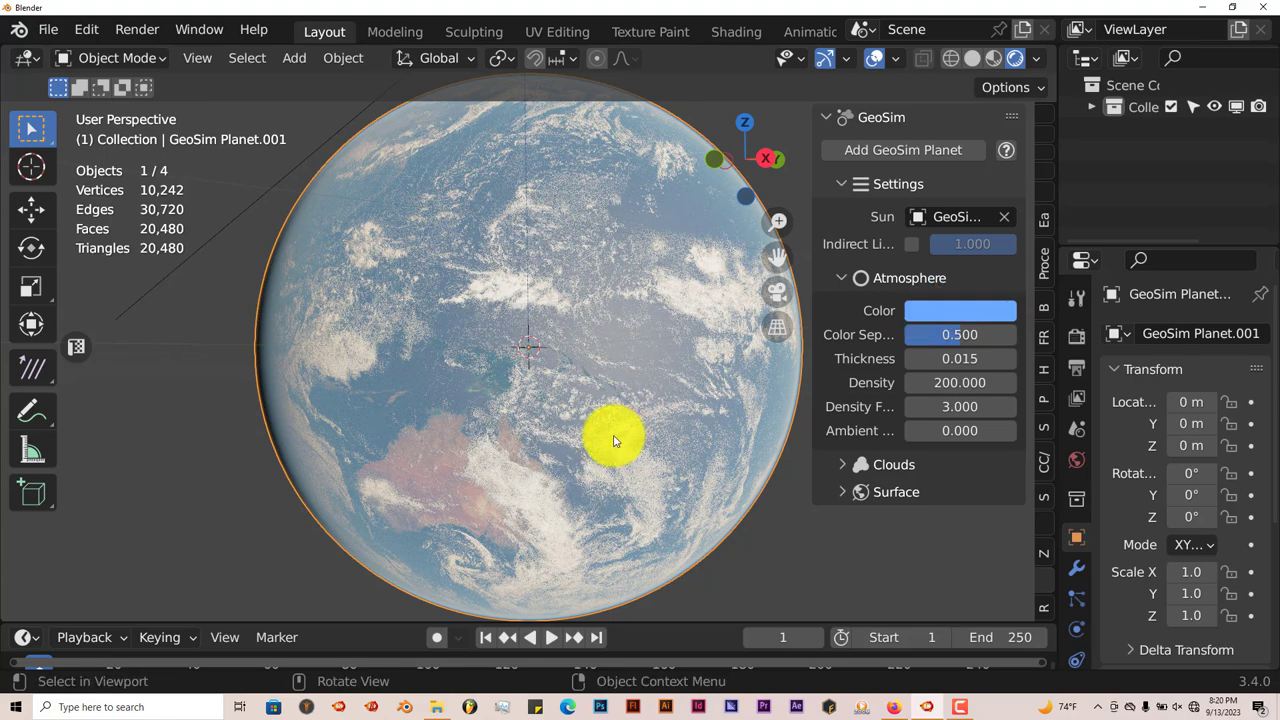
left_click(958, 312)
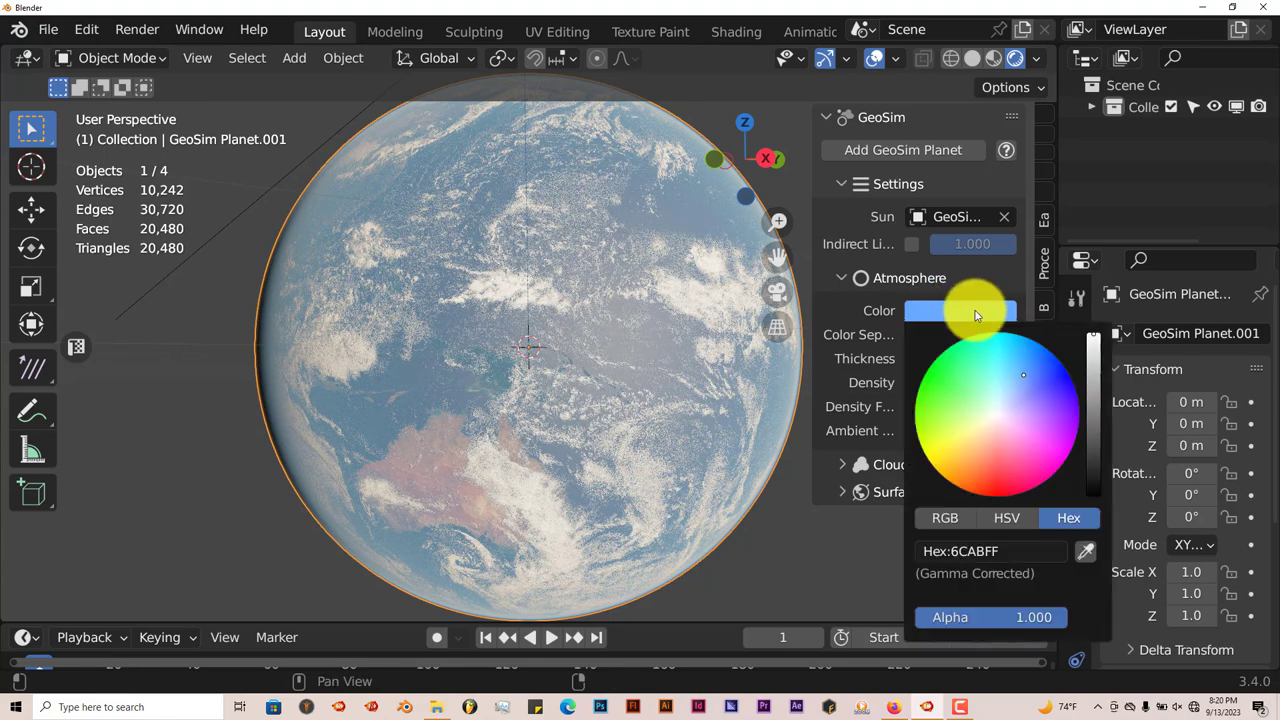
left_click(937, 397)
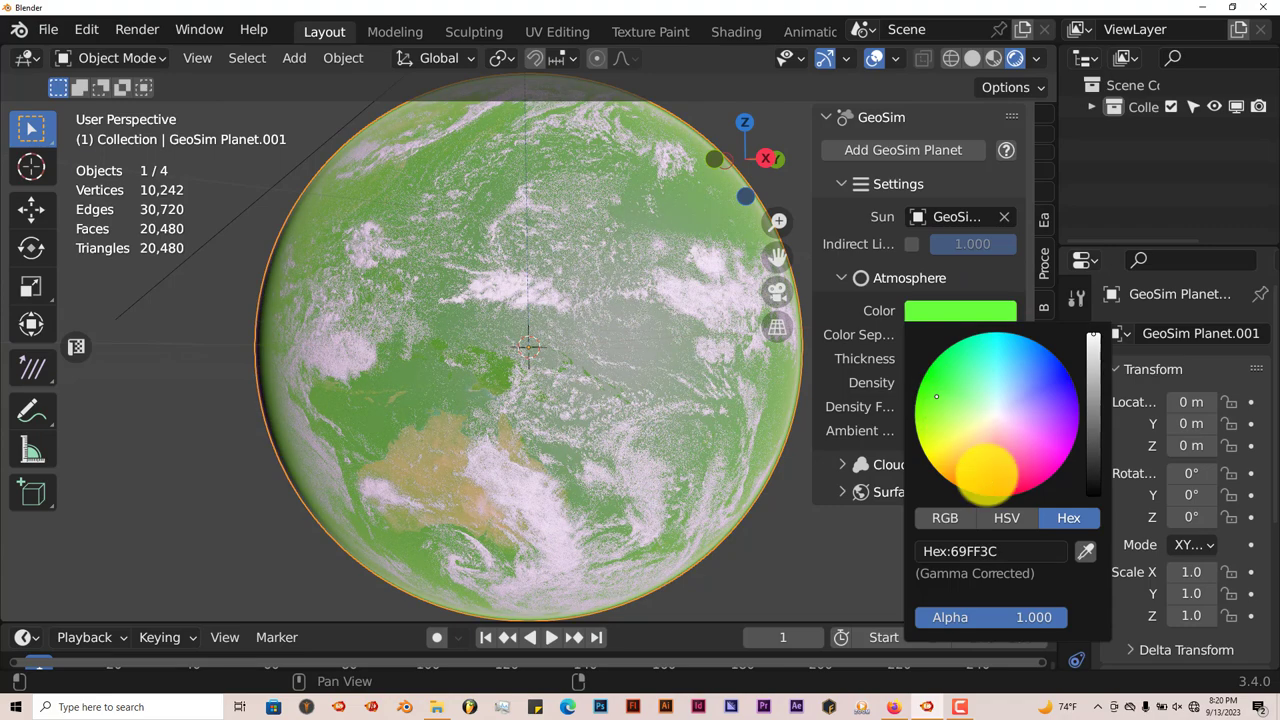
left_click(987, 469)
left_click(1042, 449)
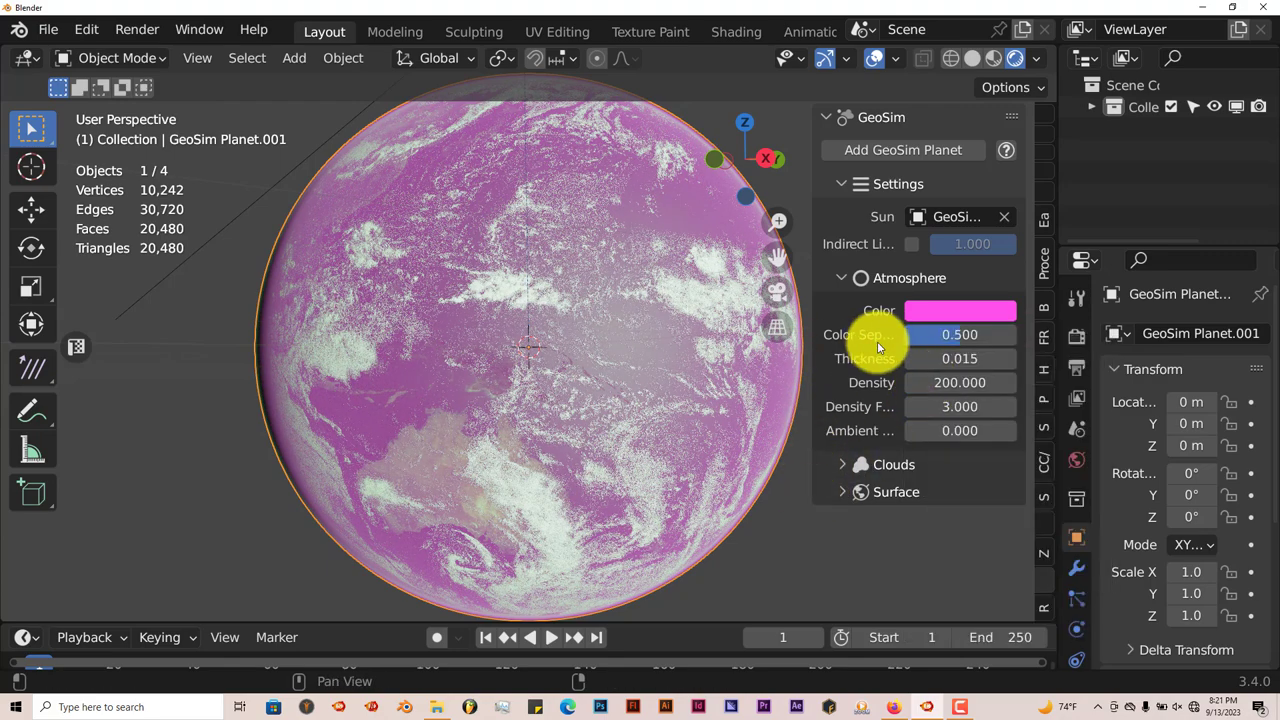
left_click_drag(810, 343, 775, 338)
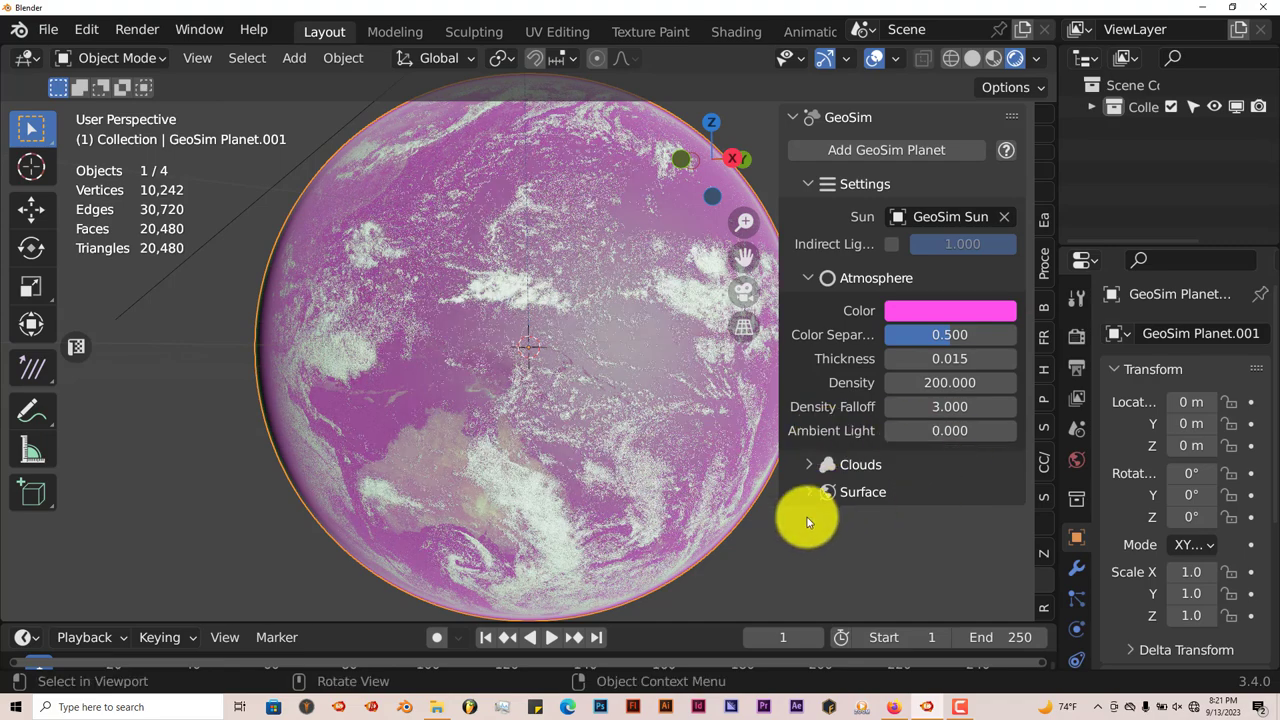
- Expand Clouds and set the cloud colour to hex FFFFFF after trying blue, green and yellow
left_click(812, 466)
scroll(848, 471, "down", 3)
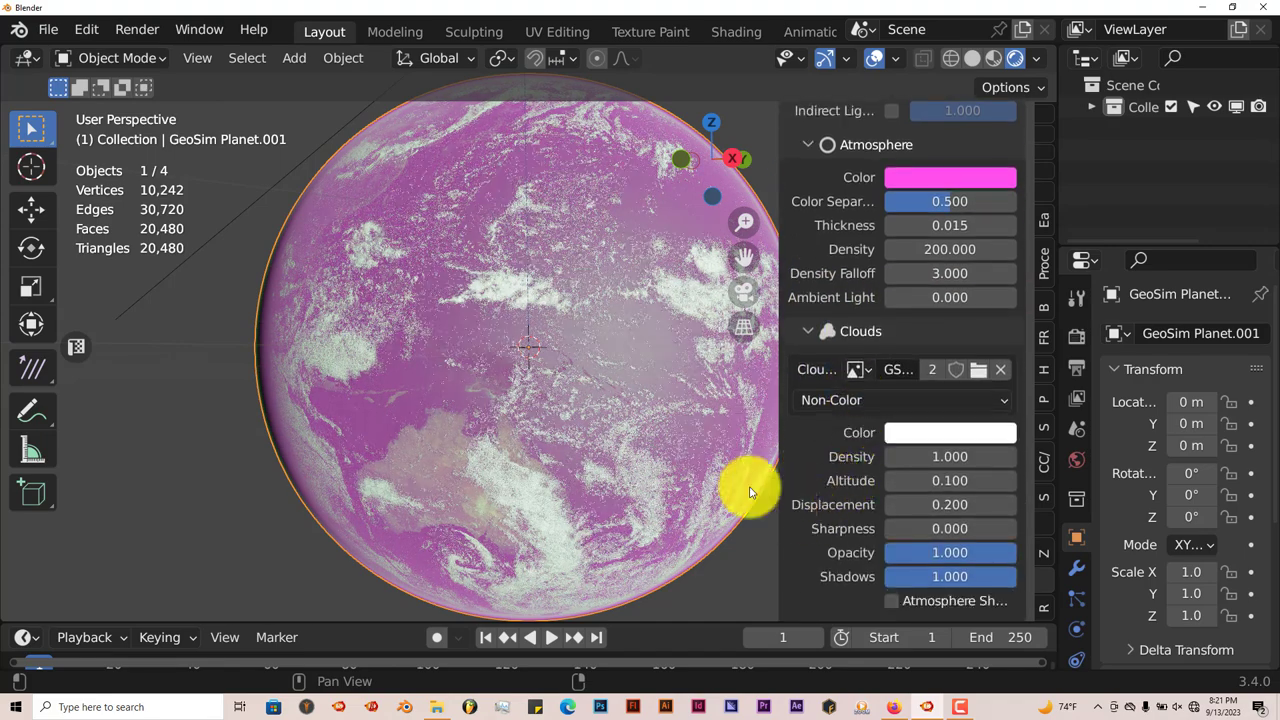
left_click(948, 433)
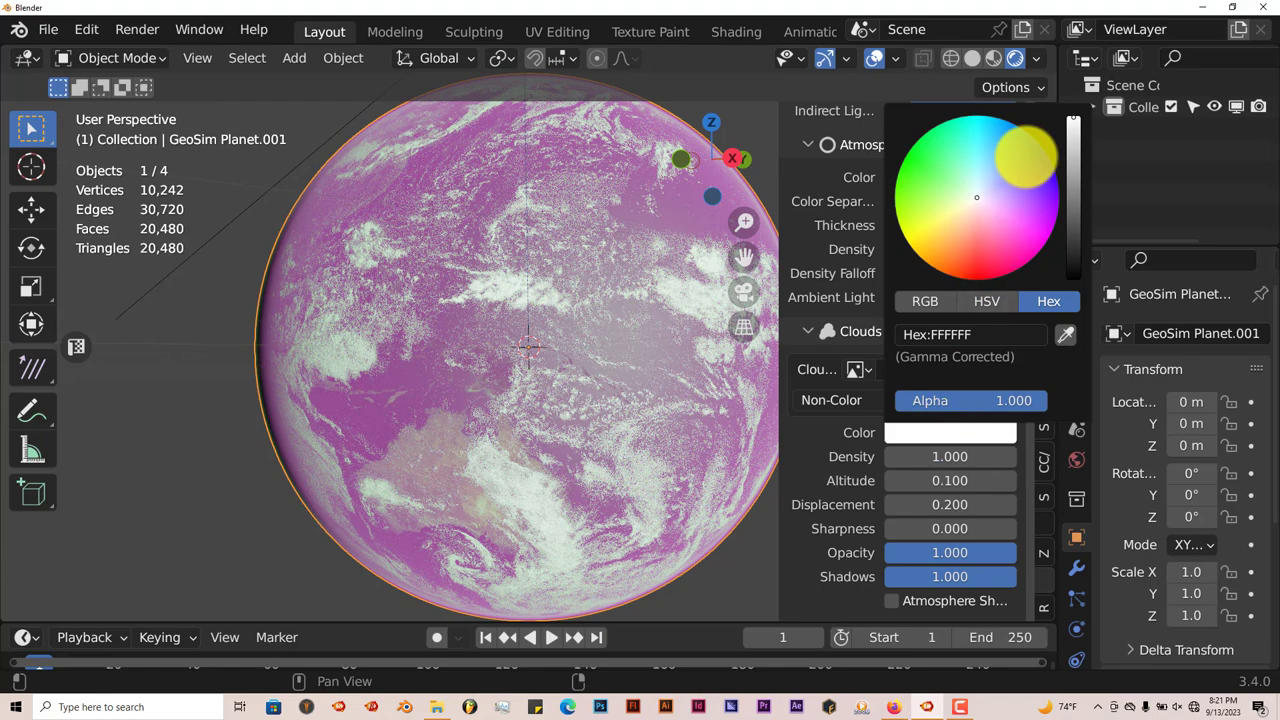
left_click(1025, 157)
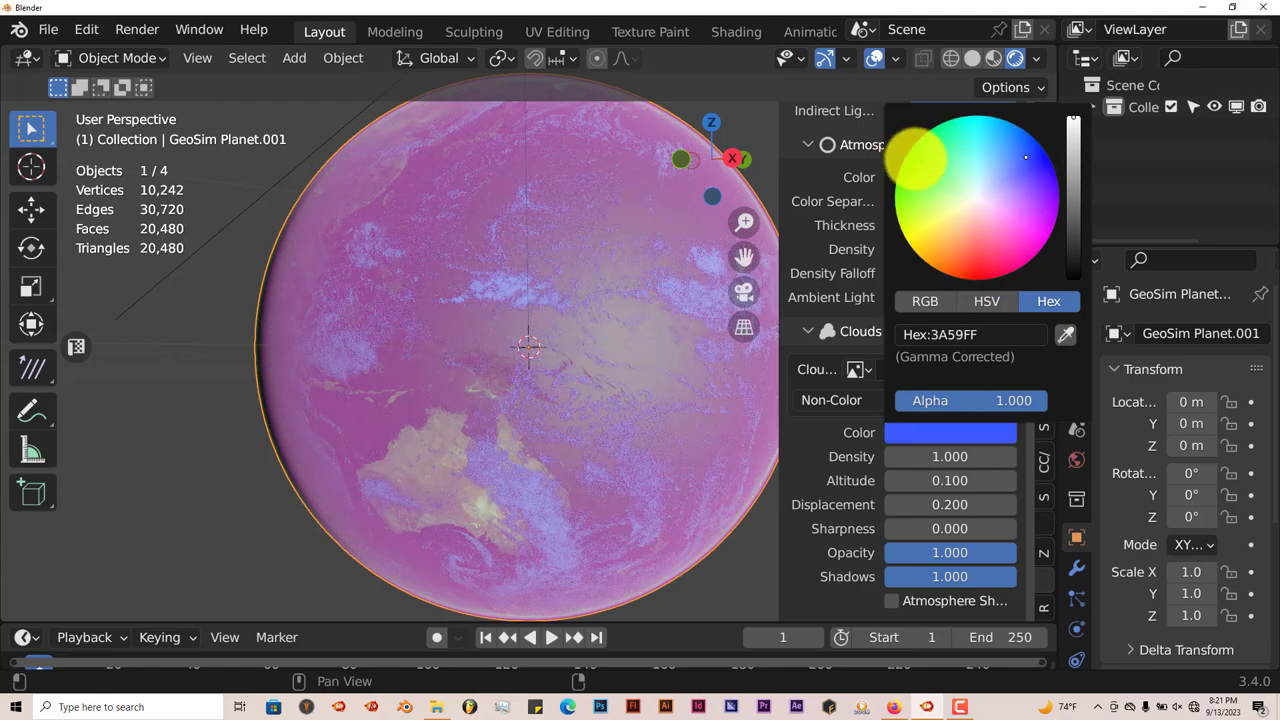
left_click(908, 154)
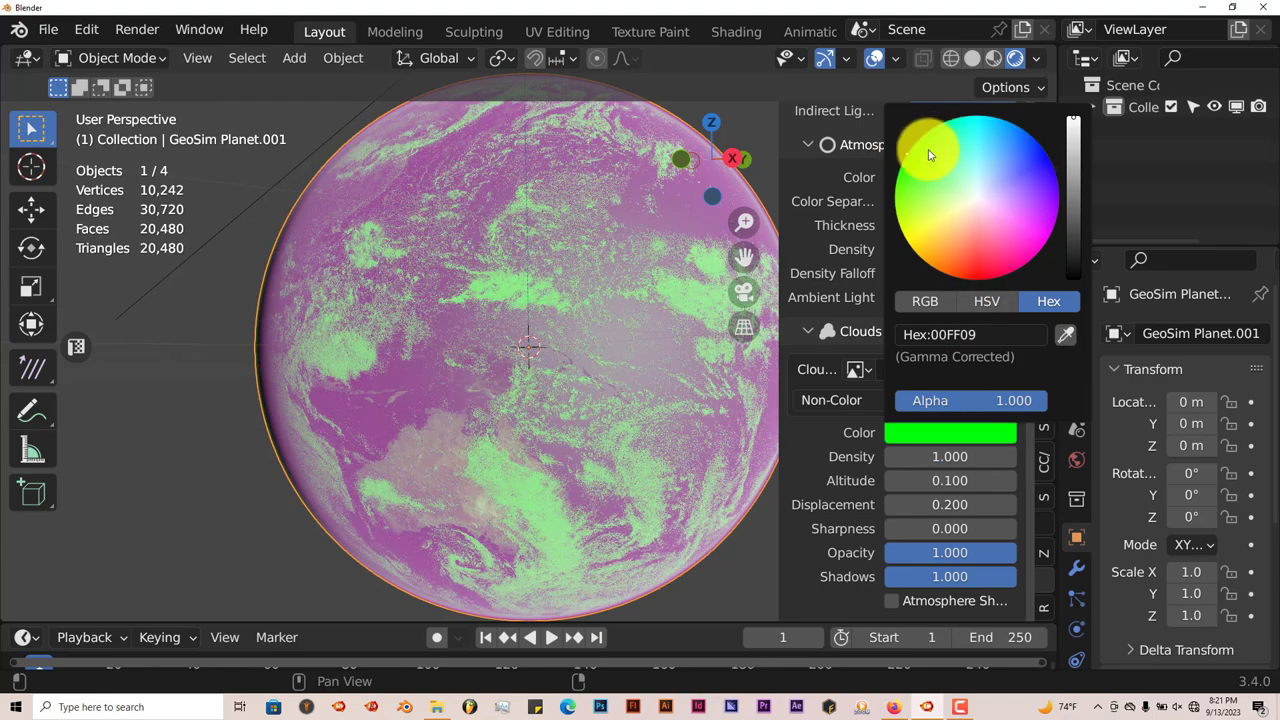
left_click(930, 230)
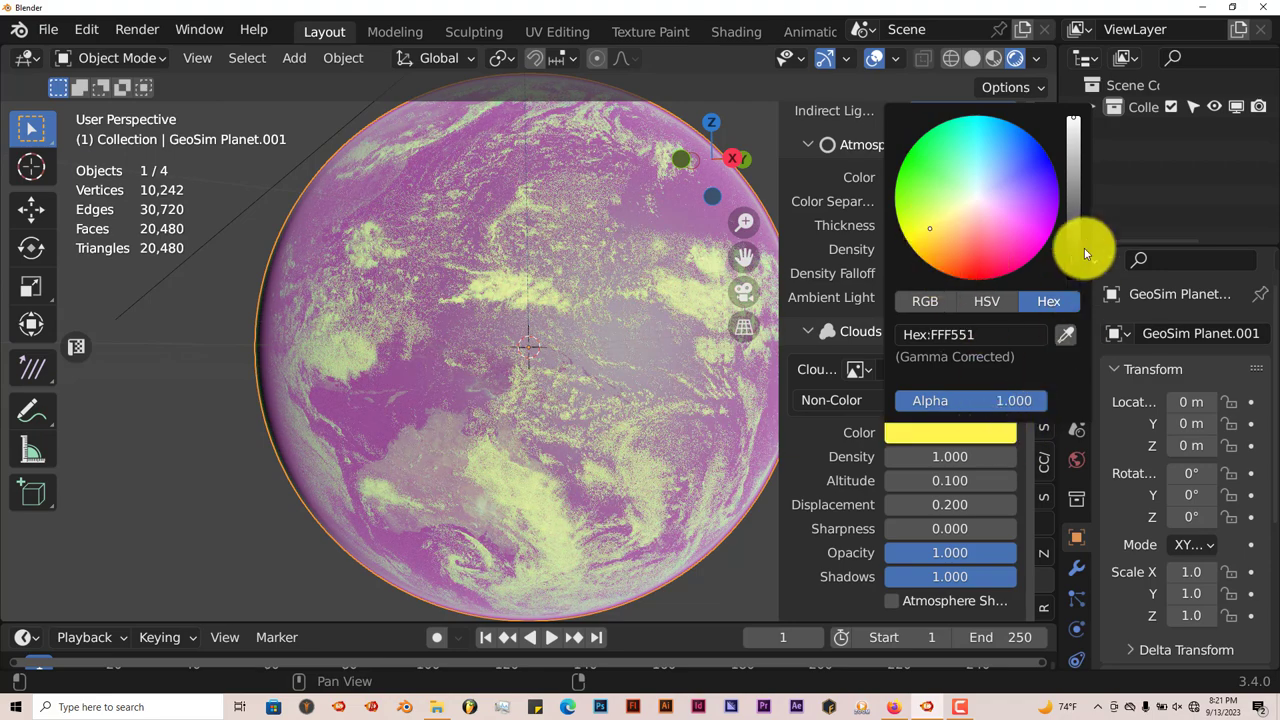
left_click(1004, 330)
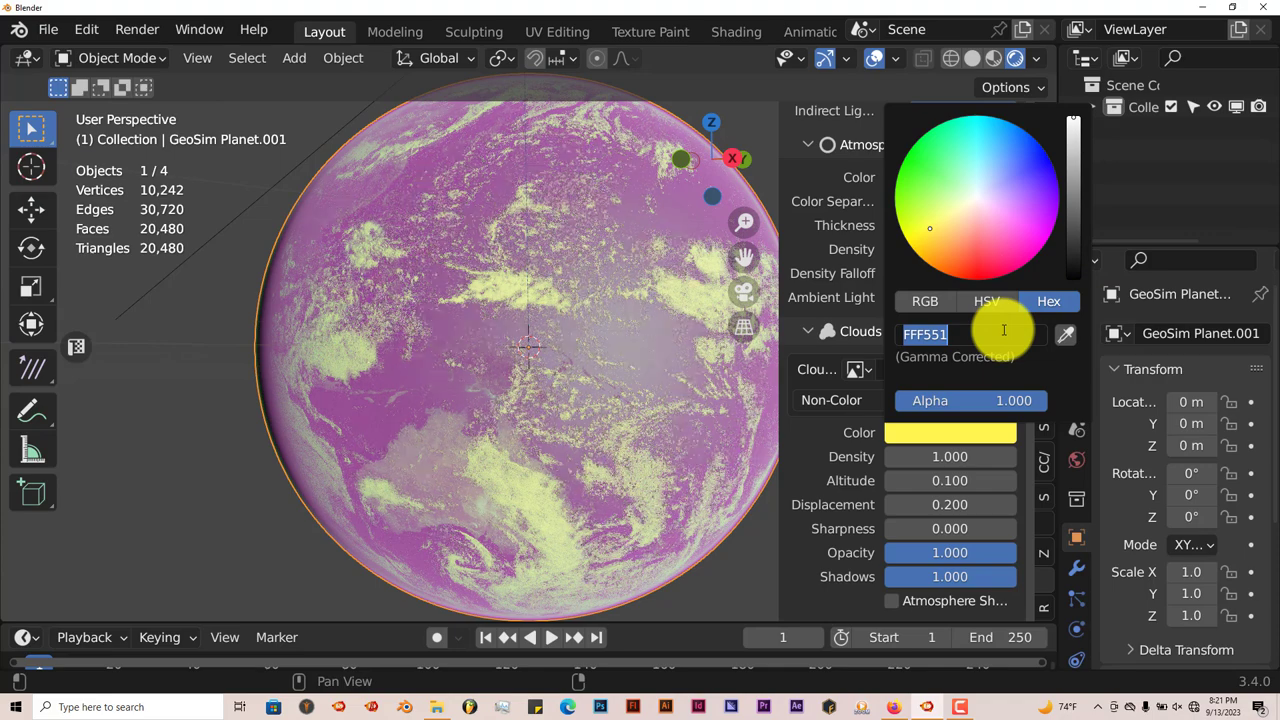
type("ff")
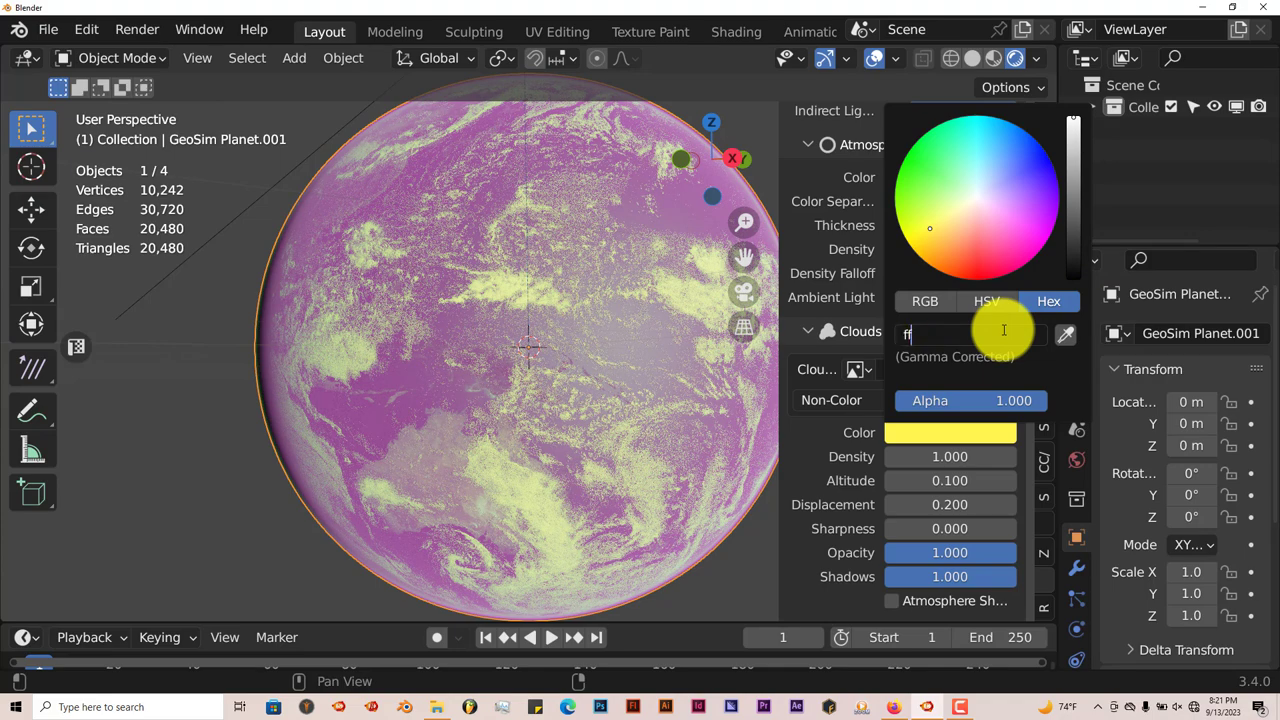
type("ffff")
key("Return")
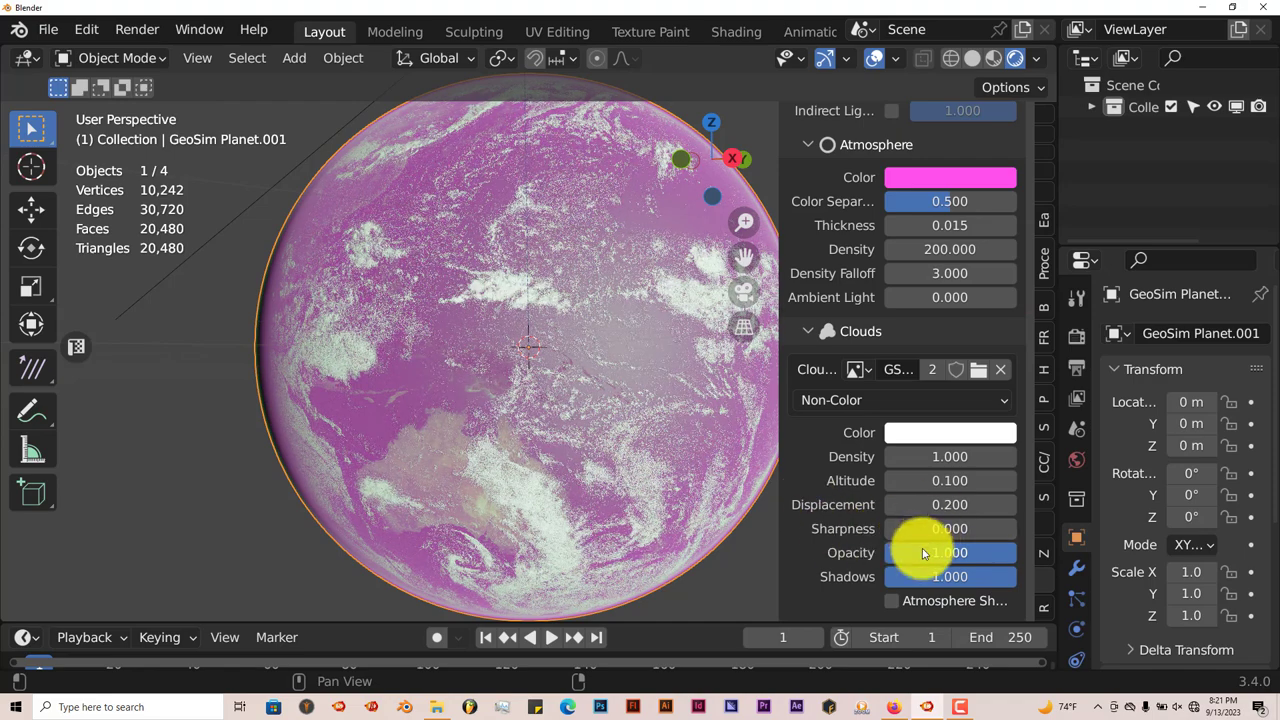
- Set the cloud Altitude, Displacement and Shadows values each to 5
left_click(938, 482)
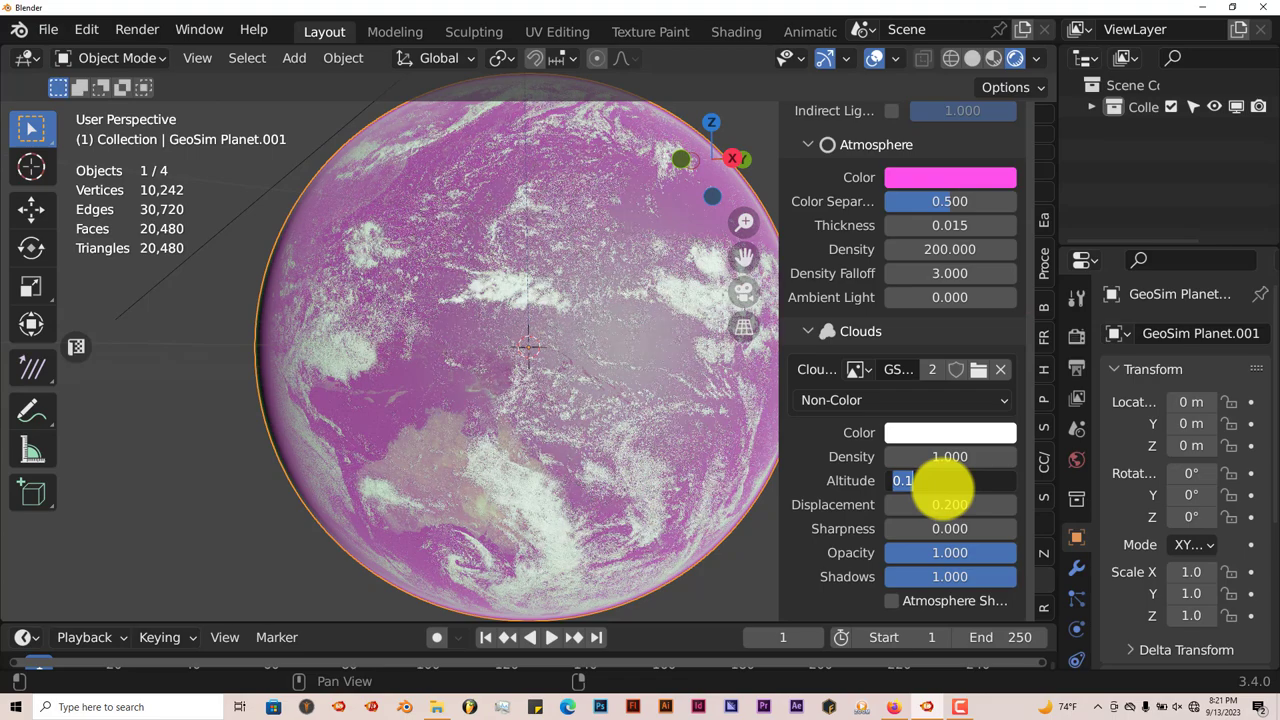
type("5")
key("Return")
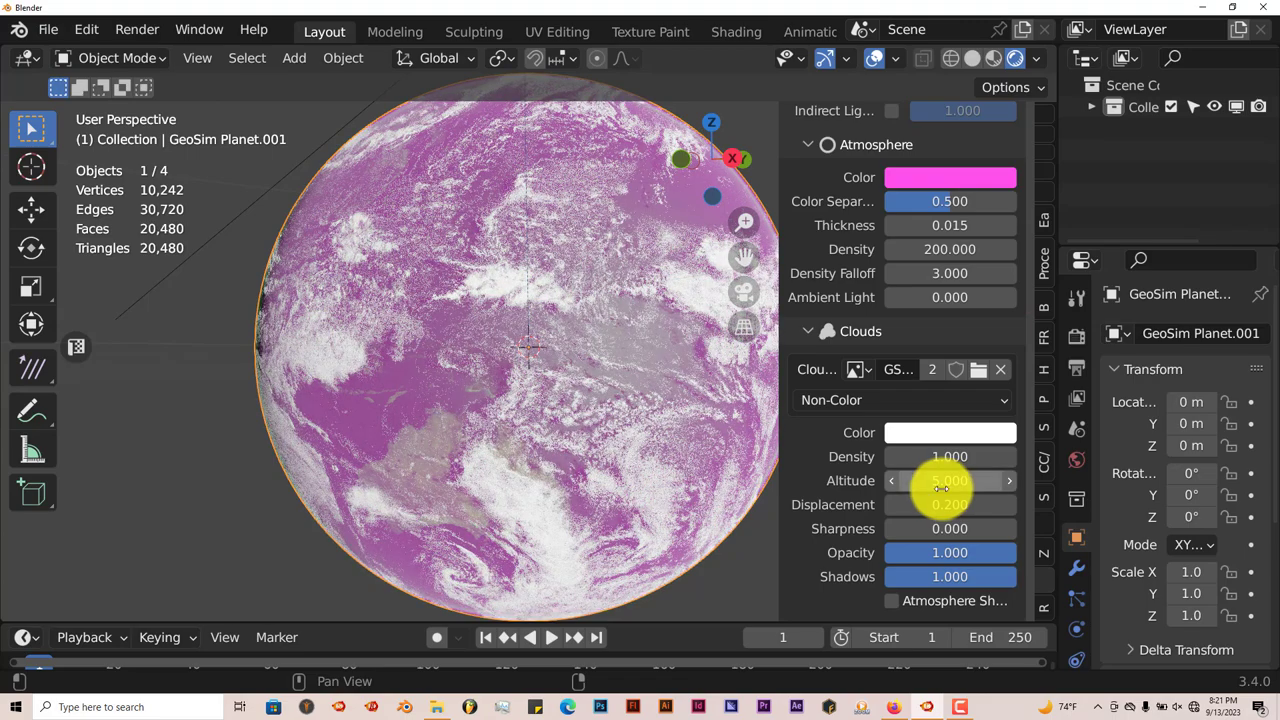
scroll(600, 394, "down", 1)
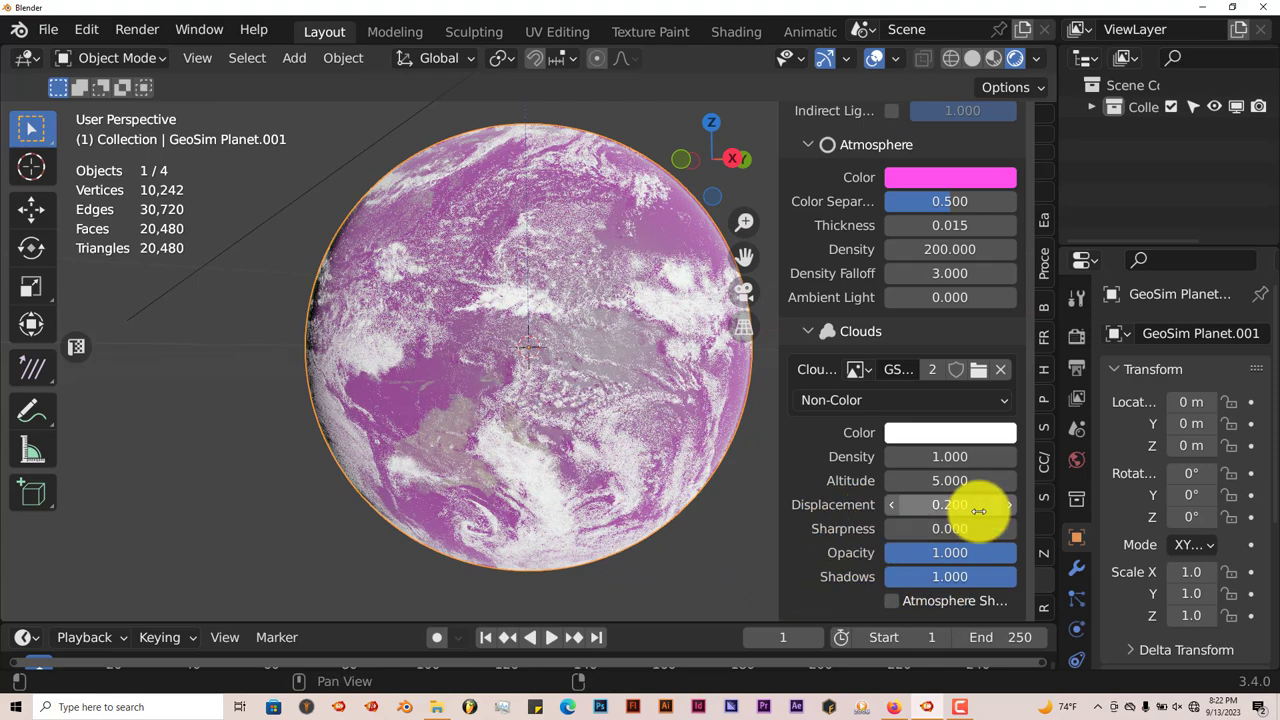
double_click(929, 505)
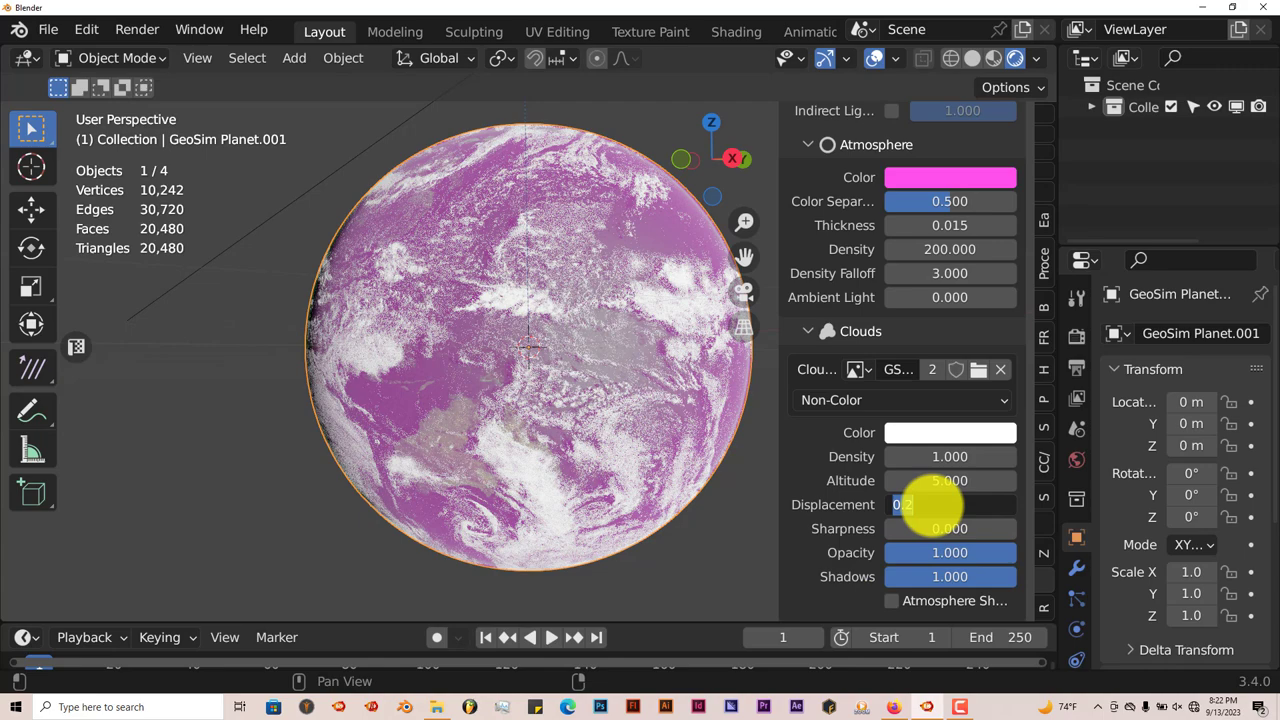
type("5")
key("Return")
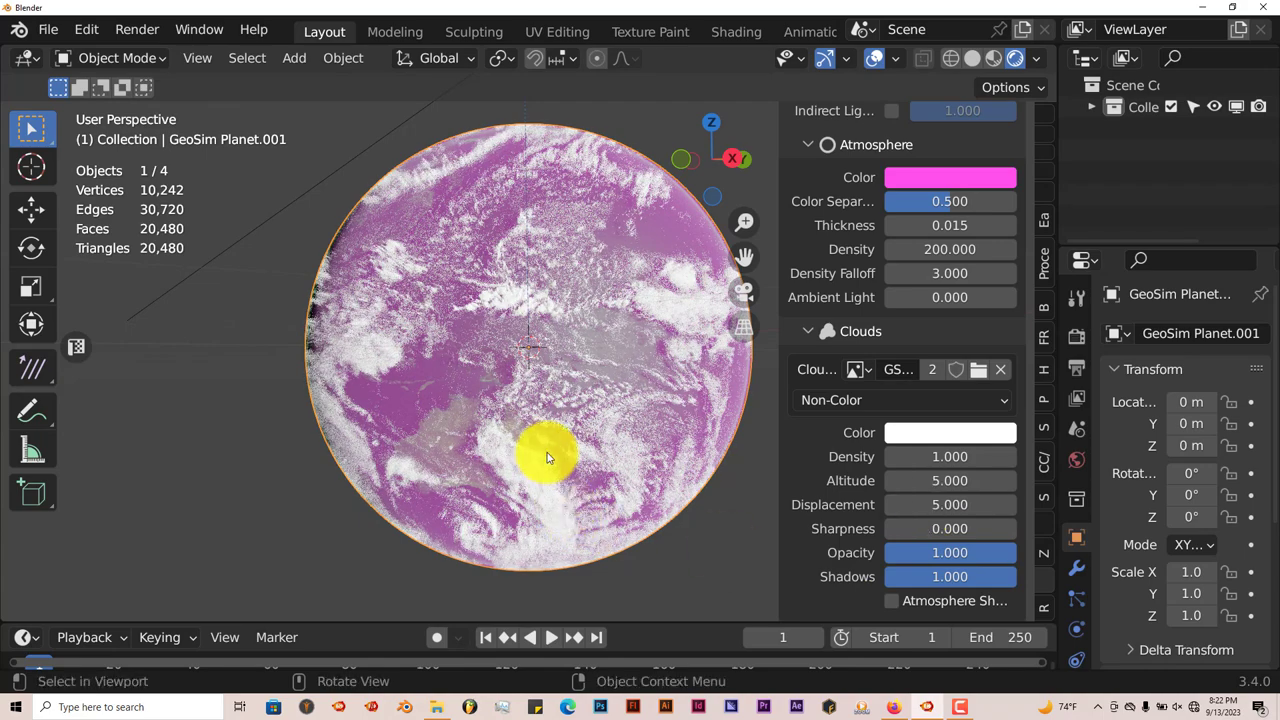
scroll(575, 455, "up", 2)
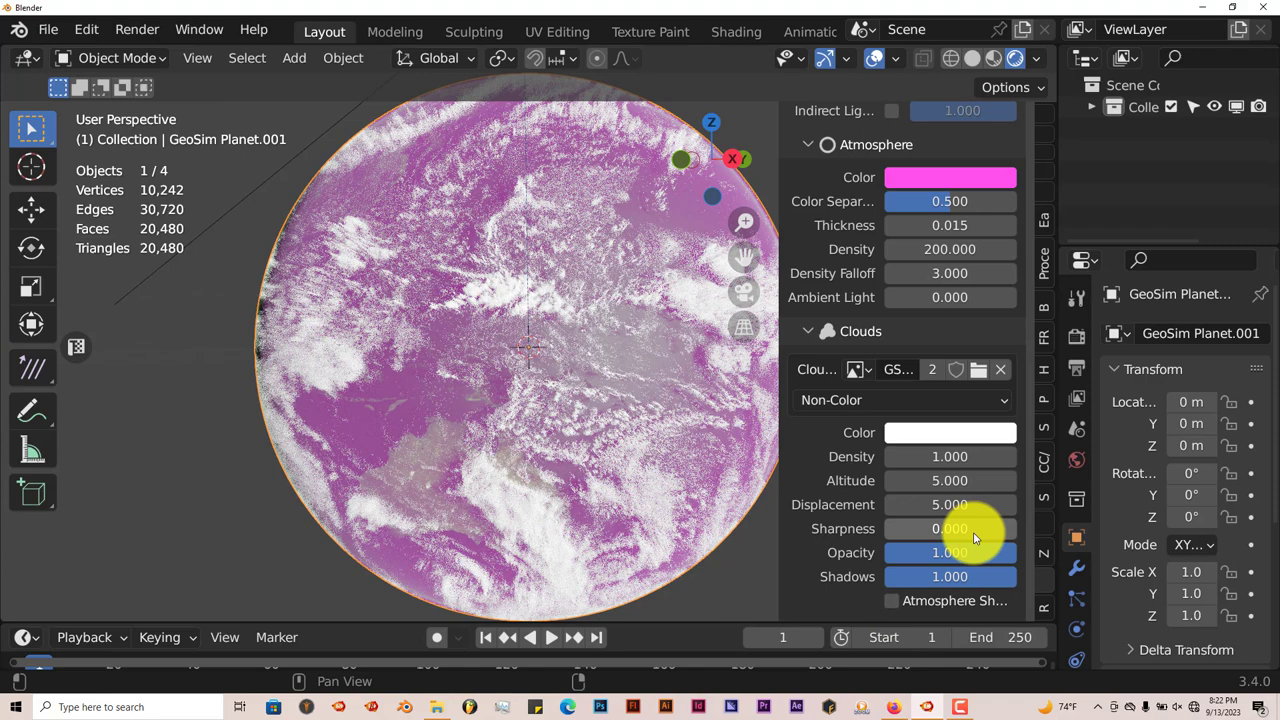
scroll(957, 584, "down", 1)
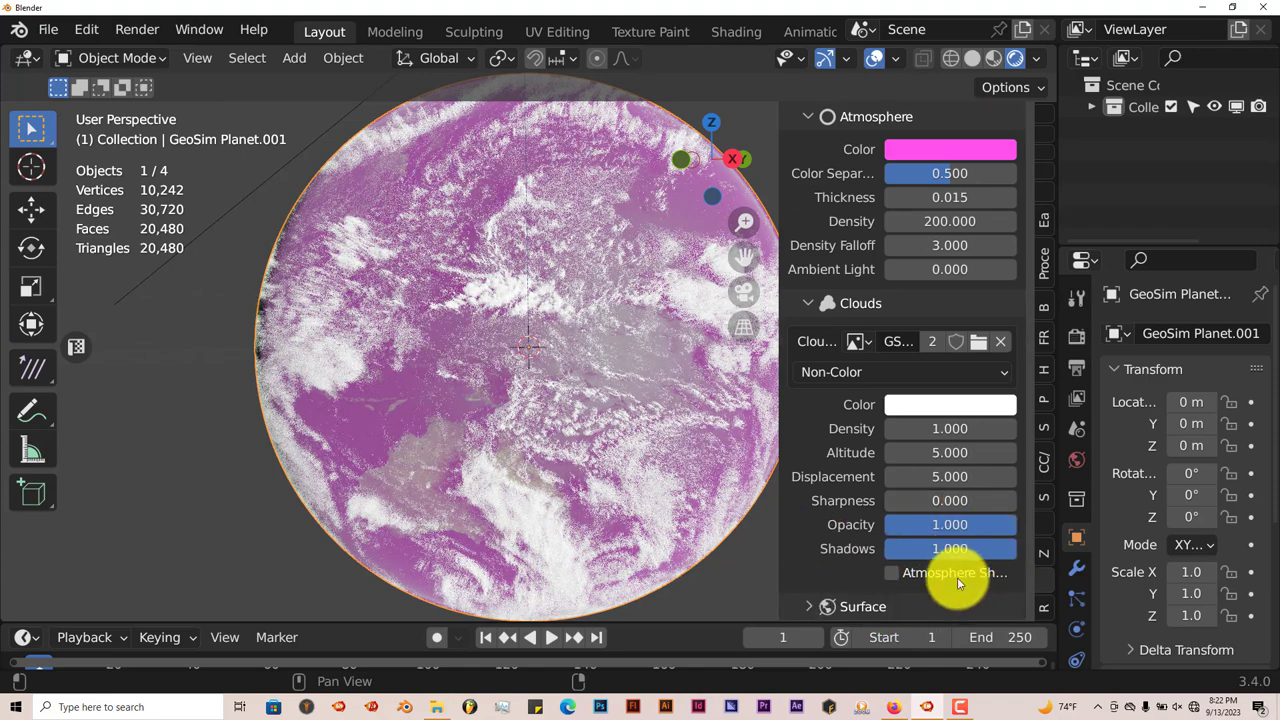
double_click(952, 553)
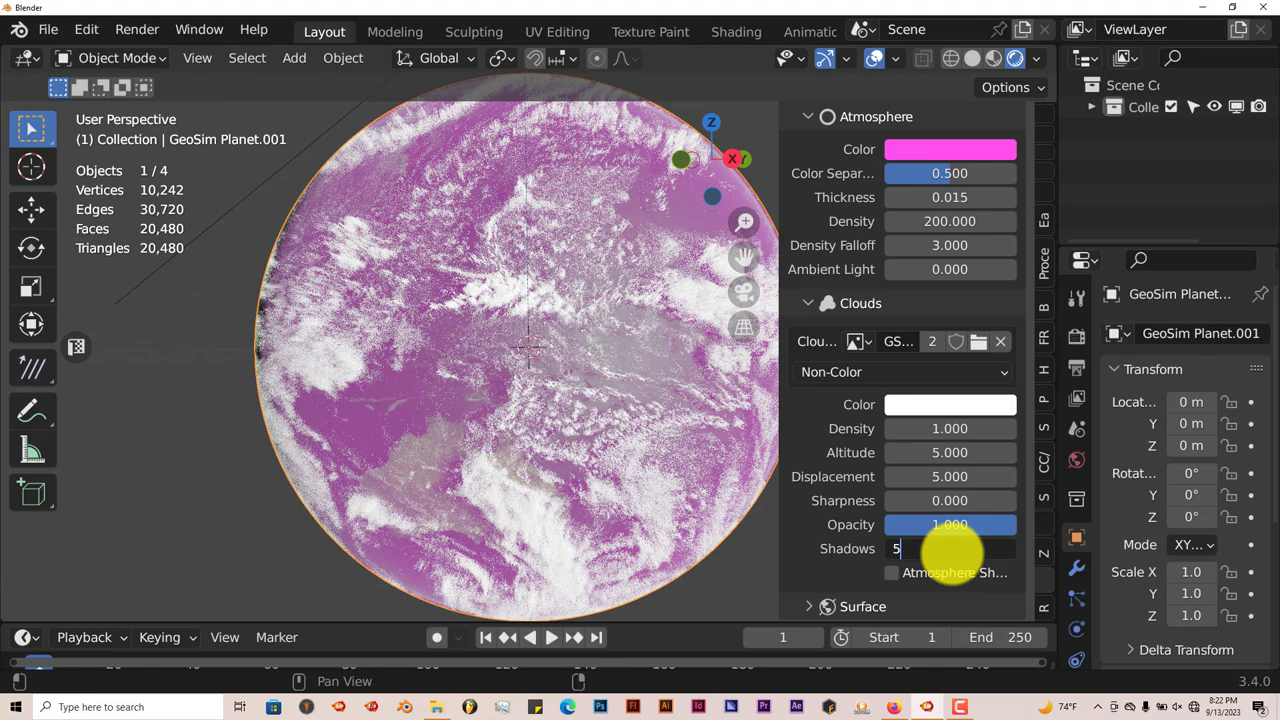
- Widen the properties panel and enable Atmosphere Shadows for the clouds
middle_click_drag(500, 500, 494, 486)
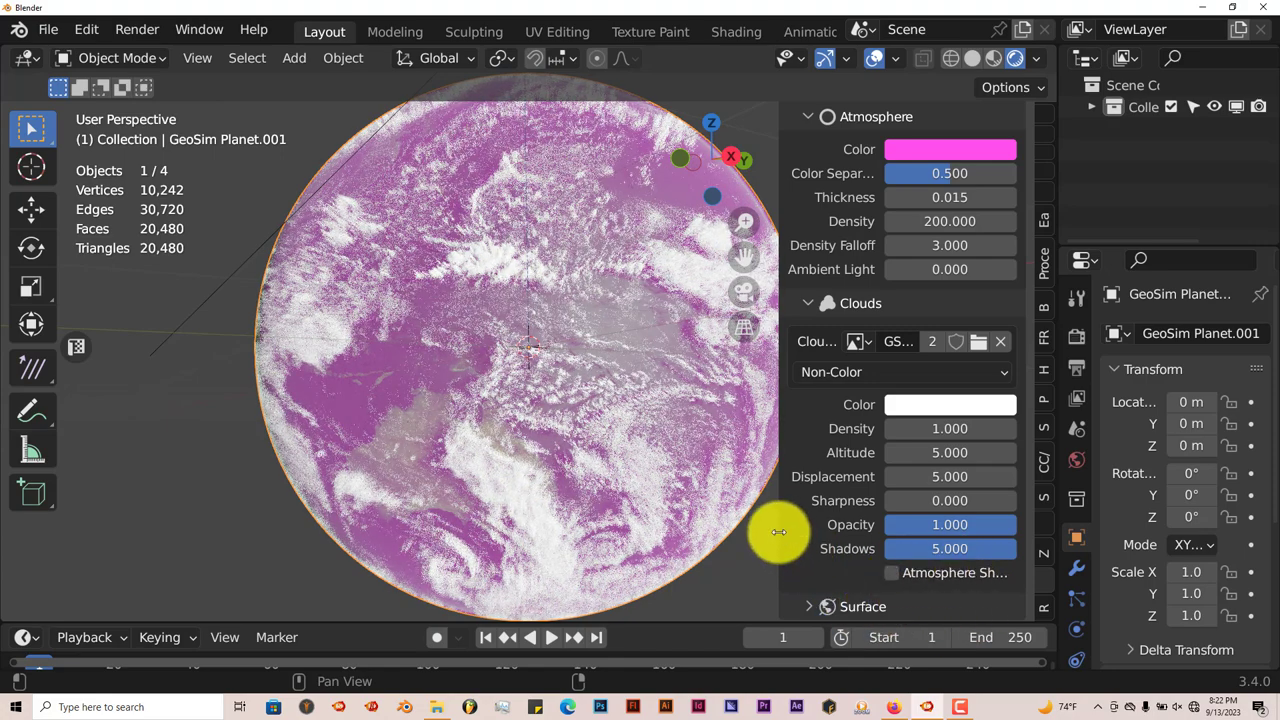
left_click_drag(779, 532, 749, 527)
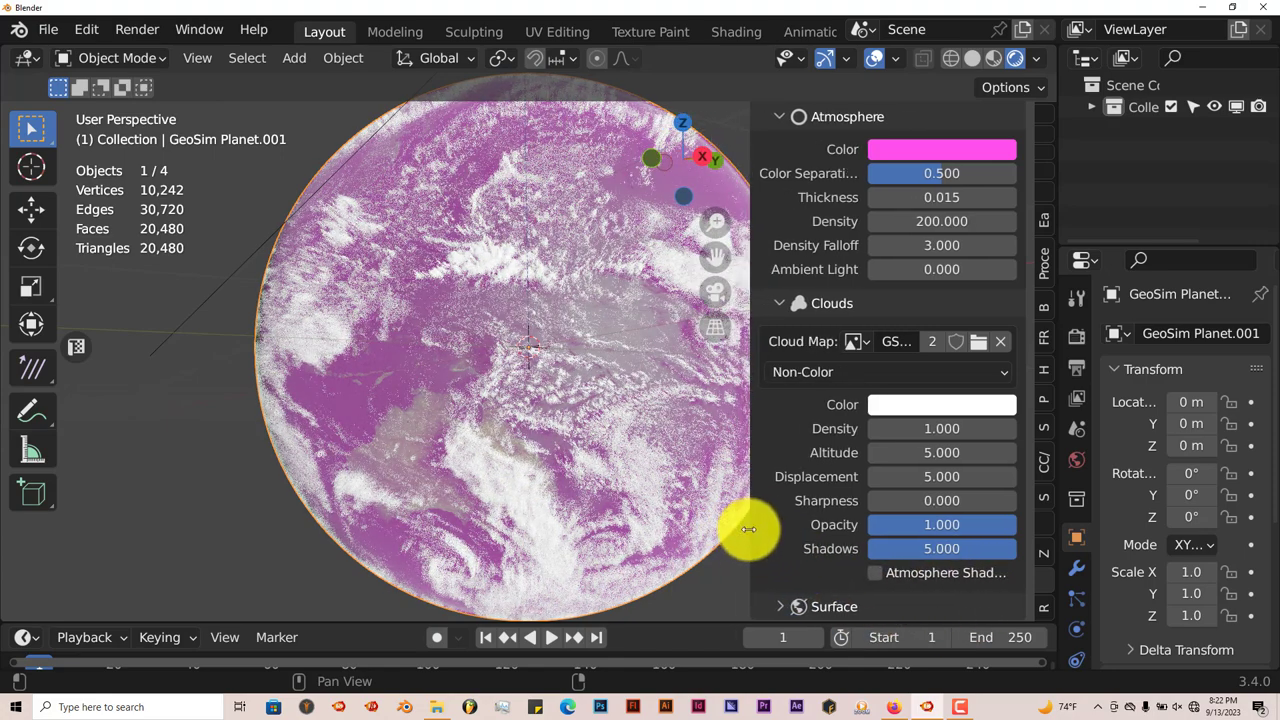
left_click(875, 574)
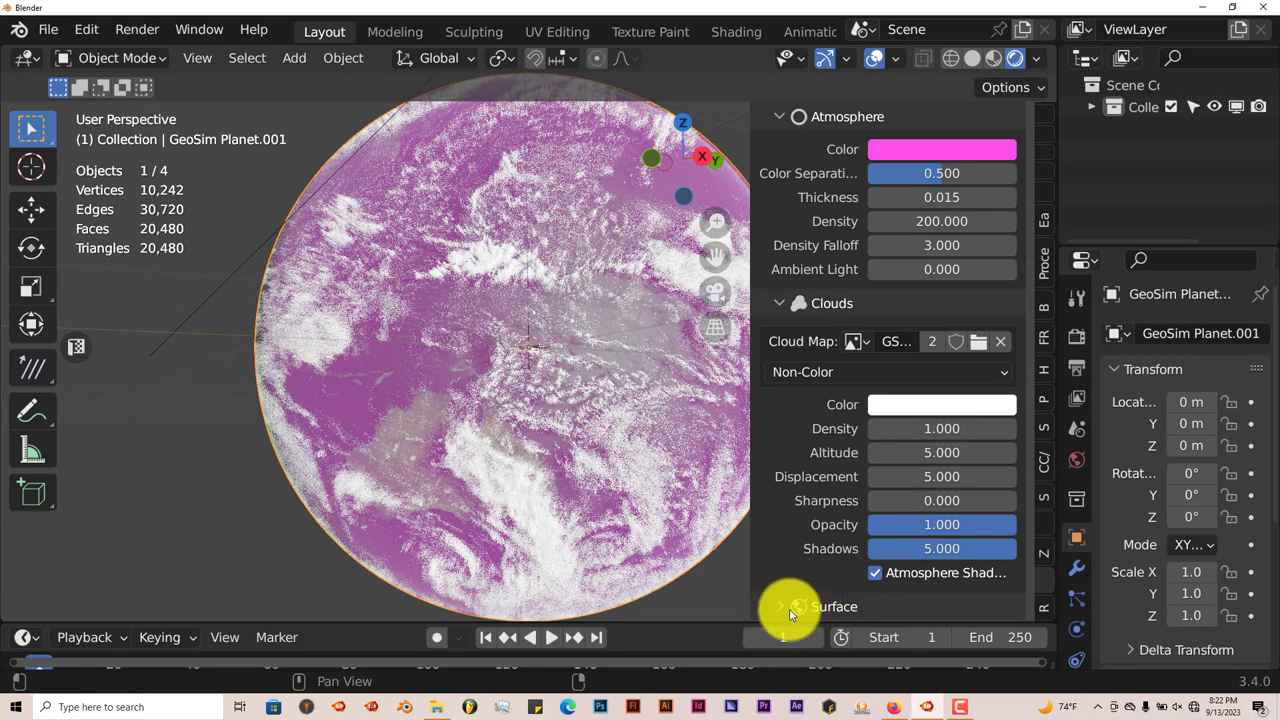
- Expand Surface settings and change Bump Distance from 0.3 to 6
left_click(781, 607)
scroll(860, 585, "down", 2)
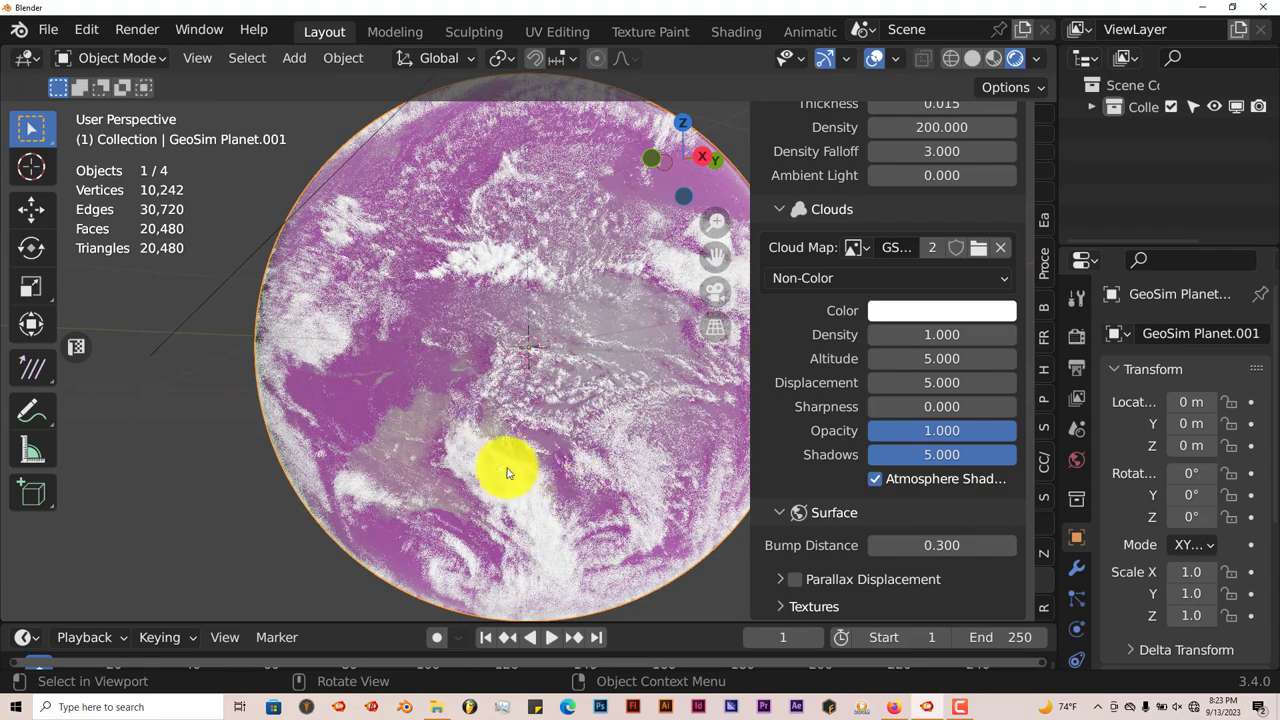
left_click(908, 542)
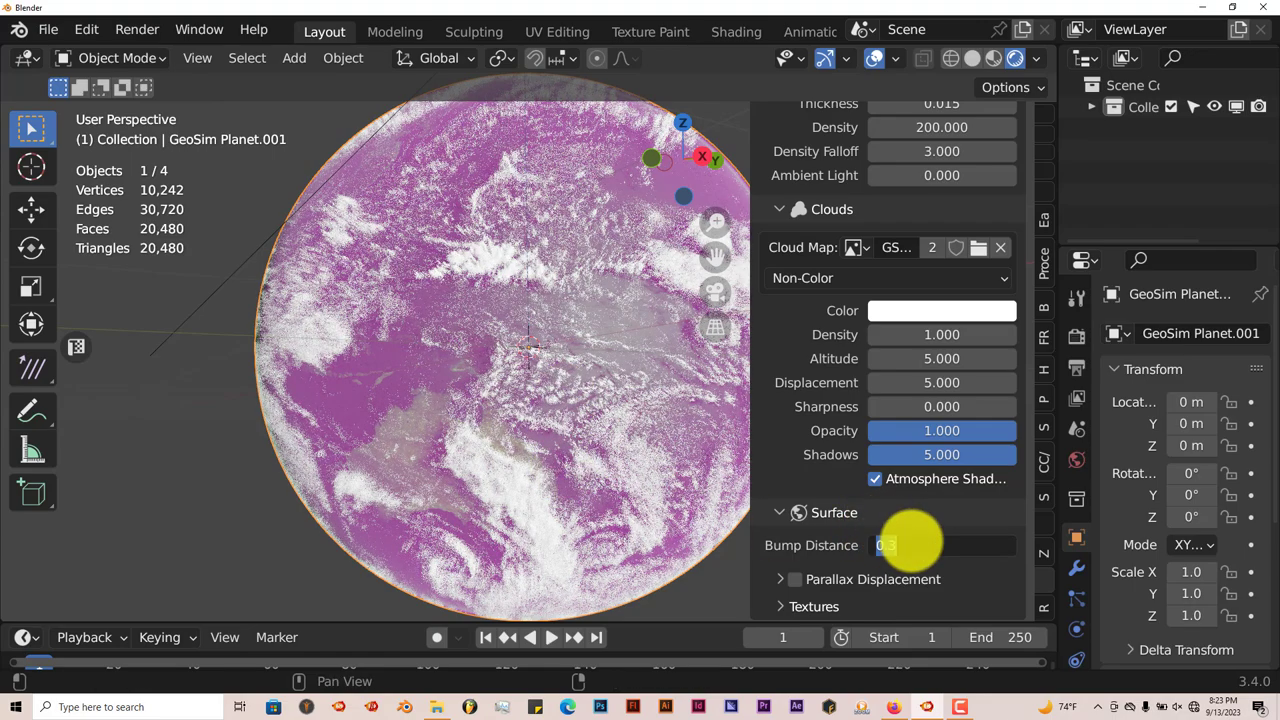
type("6")
key("Return")
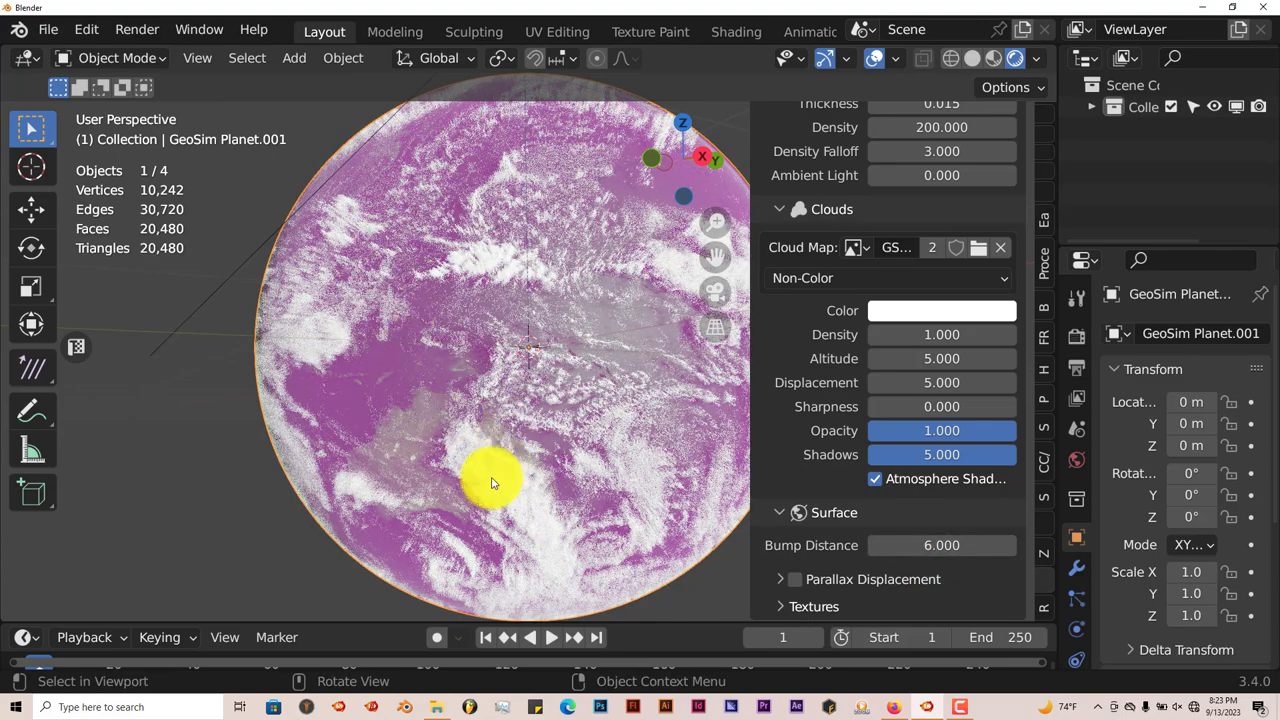
left_click(397, 399)
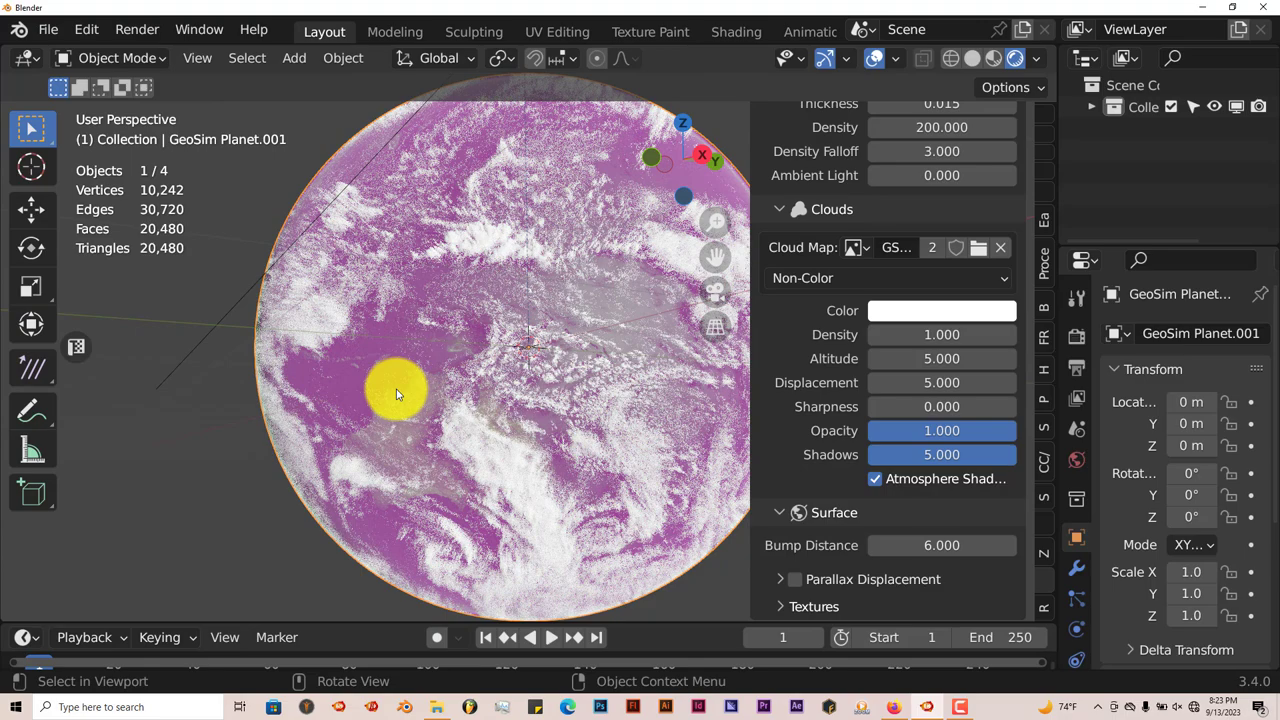
left_click(618, 400)
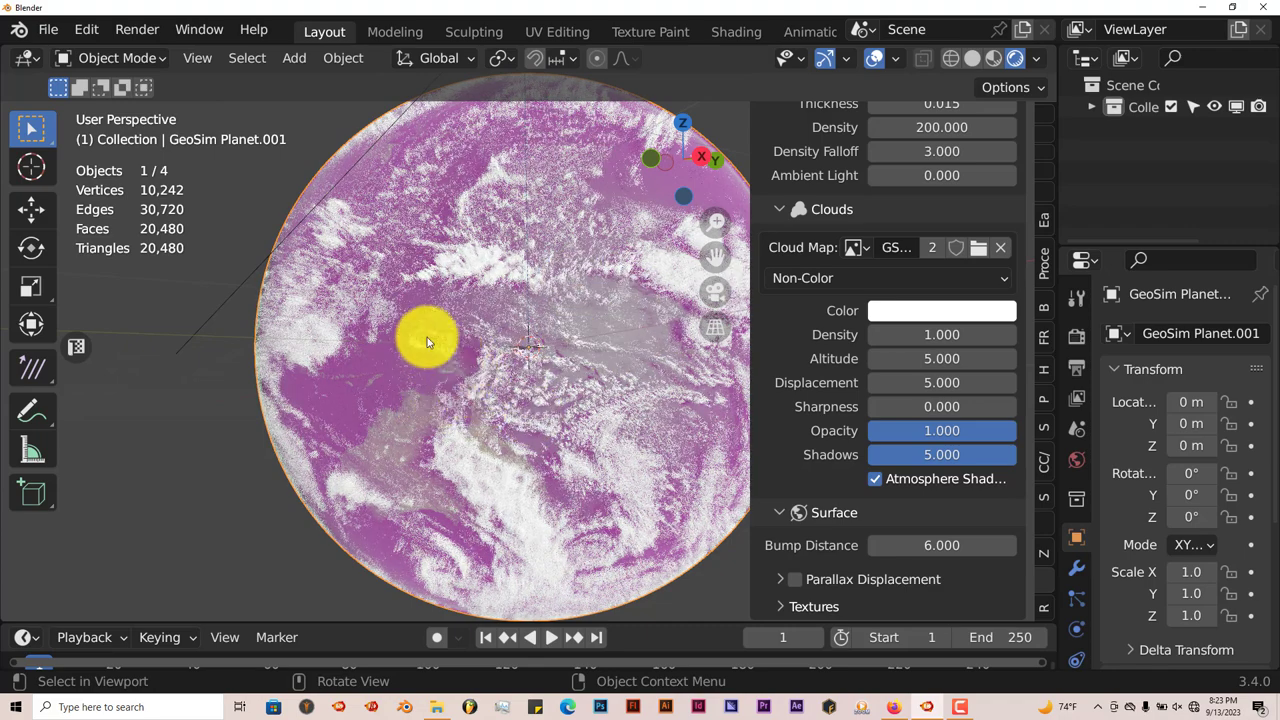
- Change the atmosphere colour from pink to light blue (697FFF)
scroll(857, 441, "up", 3)
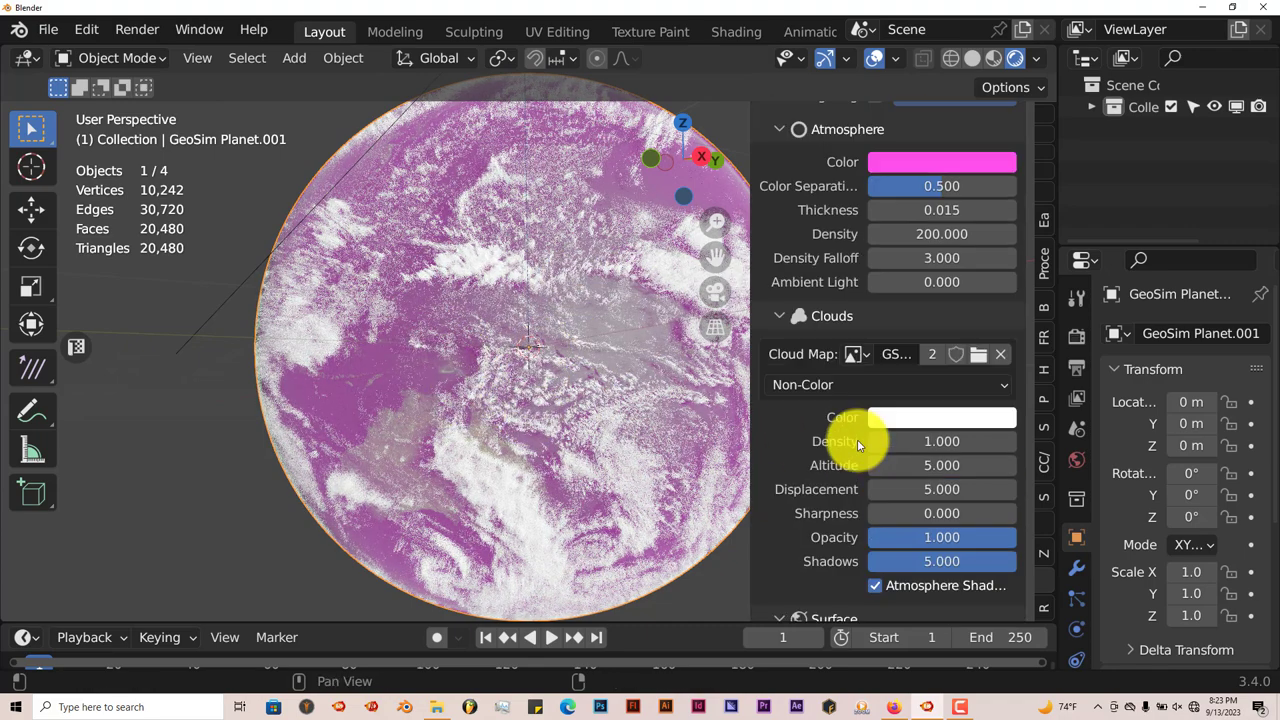
scroll(857, 441, "up", 1)
left_click(923, 189)
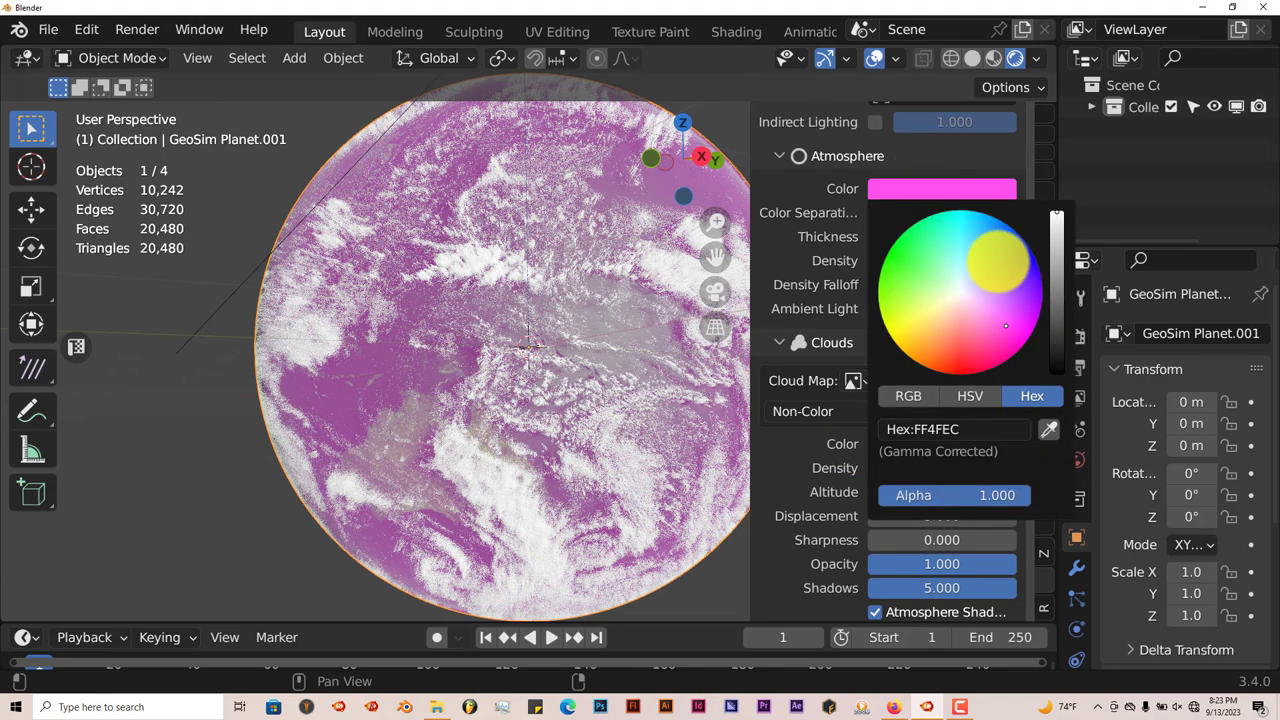
left_click(997, 261)
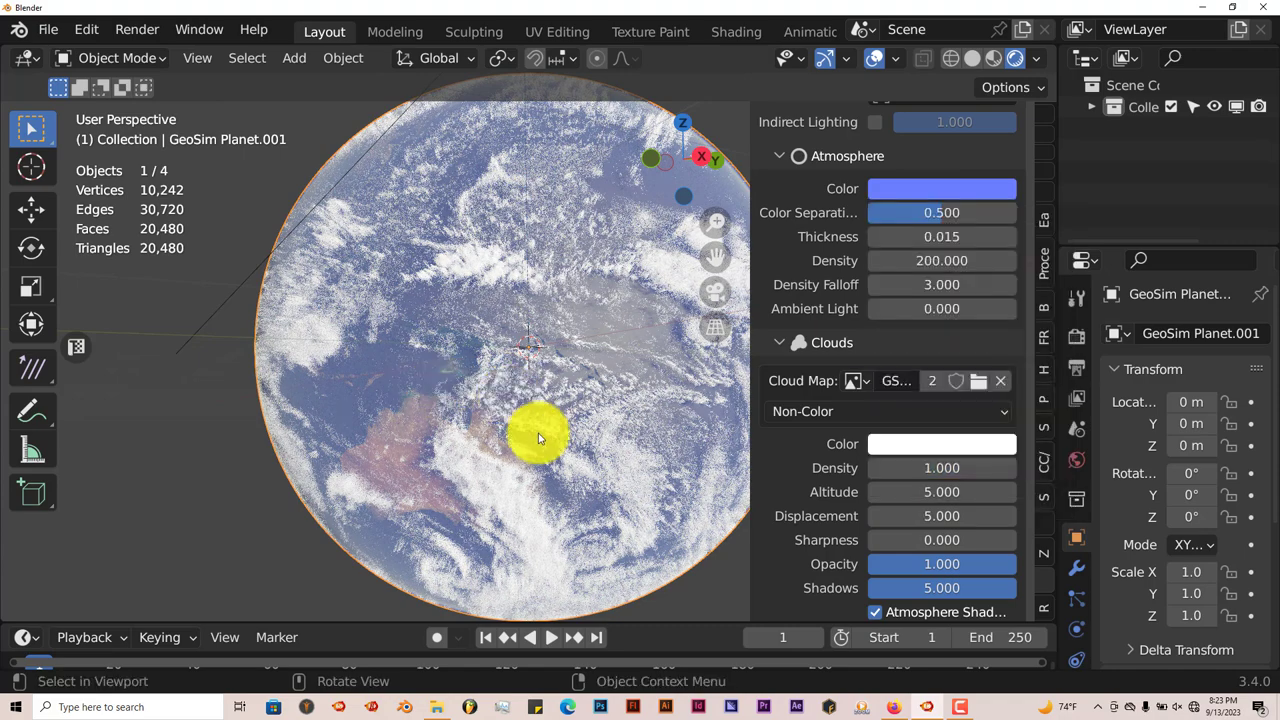
scroll(873, 517, "down", 2)
scroll(873, 517, "down", 3)
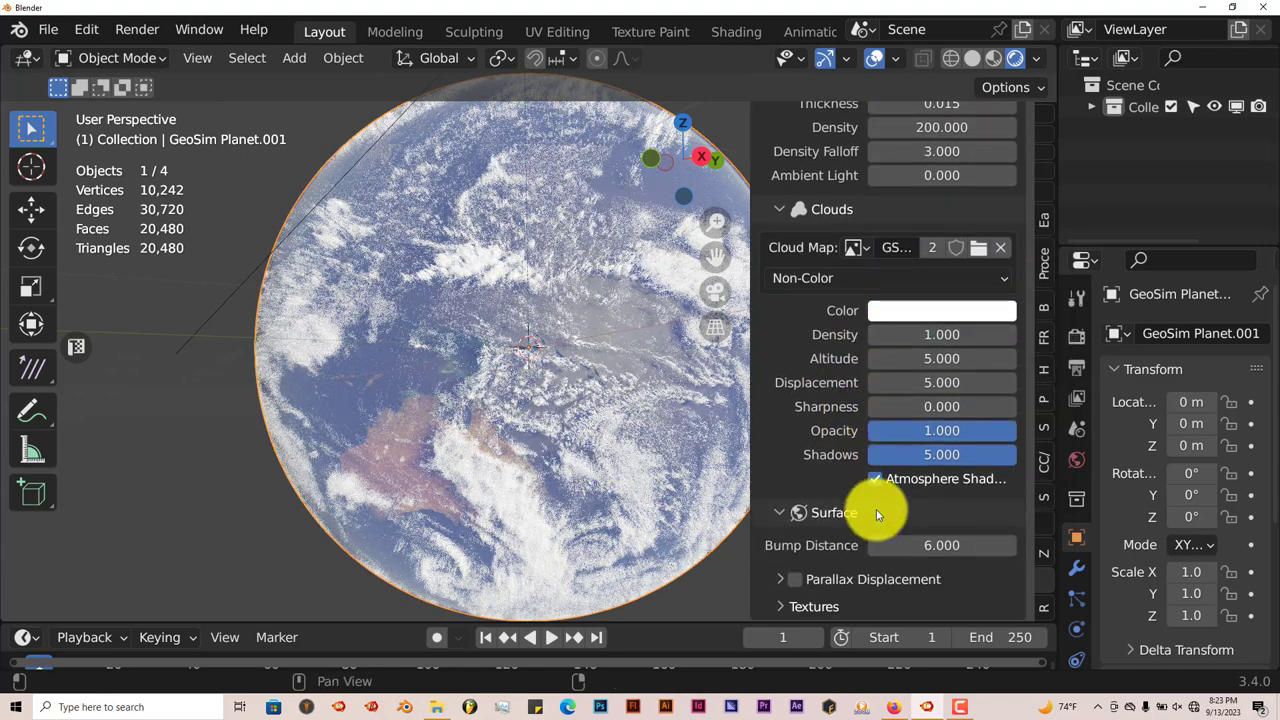
- Expand Surface > Textures and widen the panel to reveal Base Color, Roughness, Specular and Height maps
left_click(780, 607)
scroll(873, 582, "down", 8)
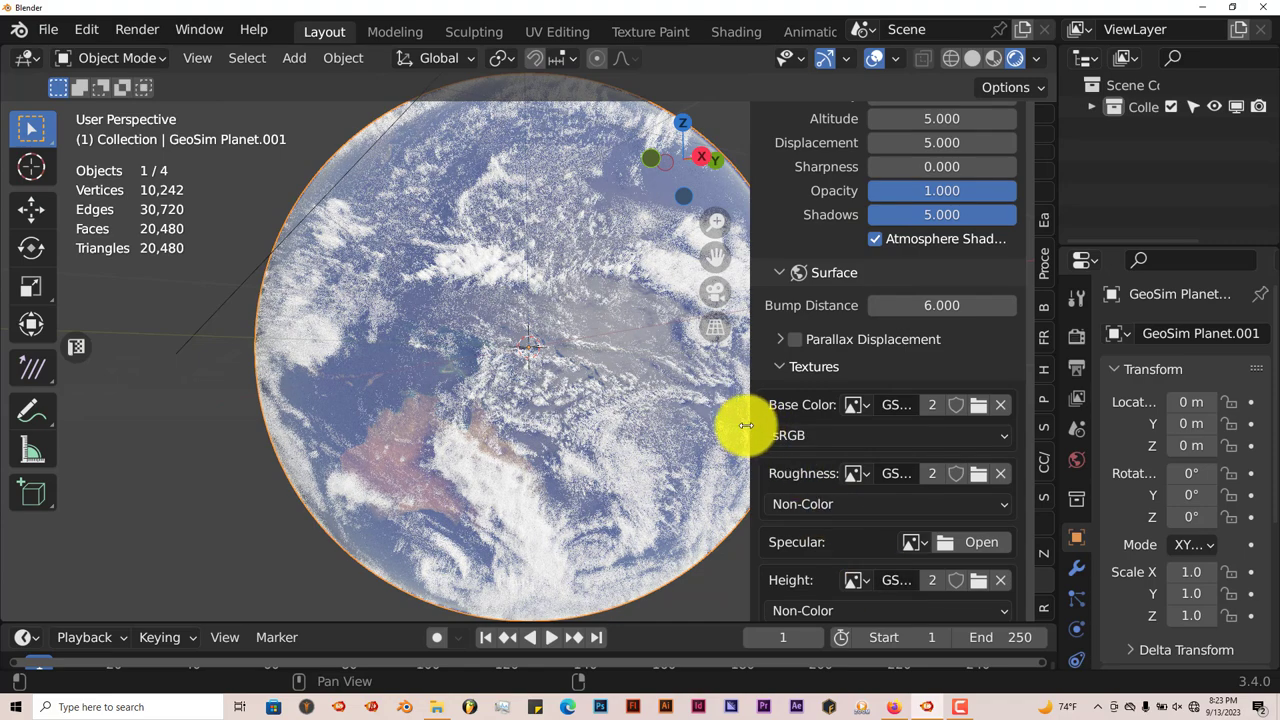
left_click_drag(746, 425, 696, 424)
scroll(790, 477, "down", 1)
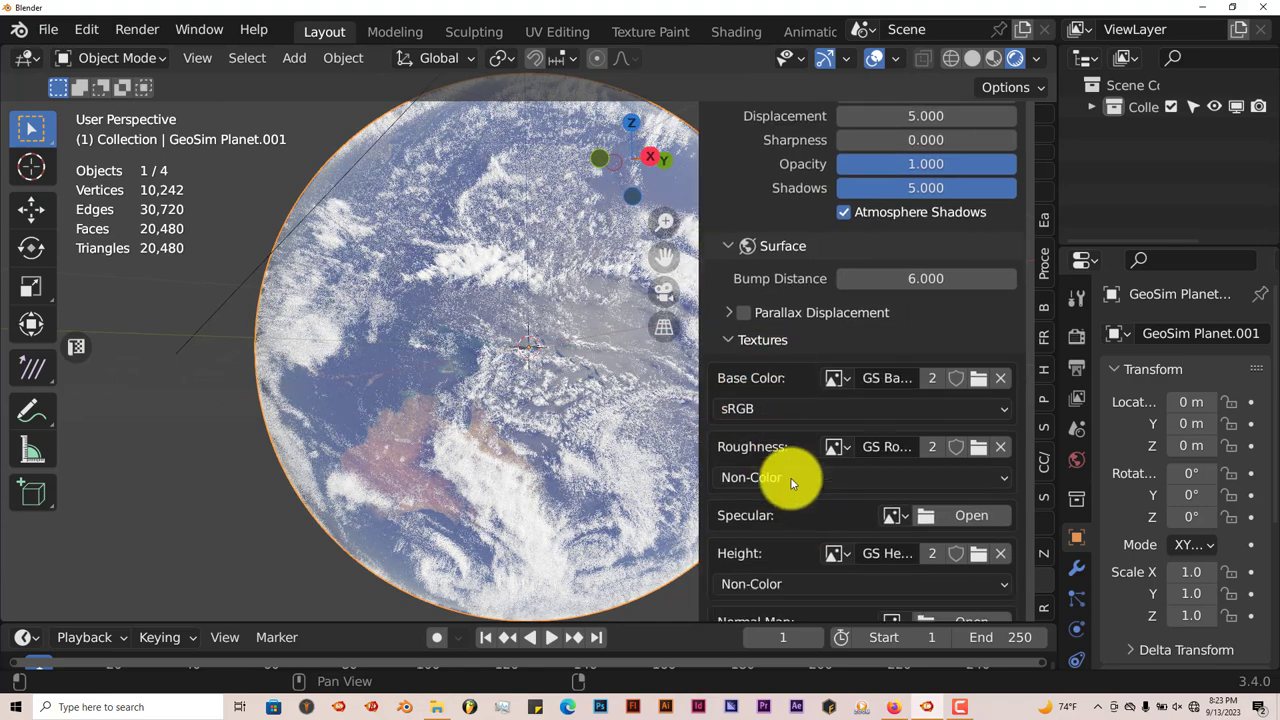
scroll(785, 522, "down", 1)
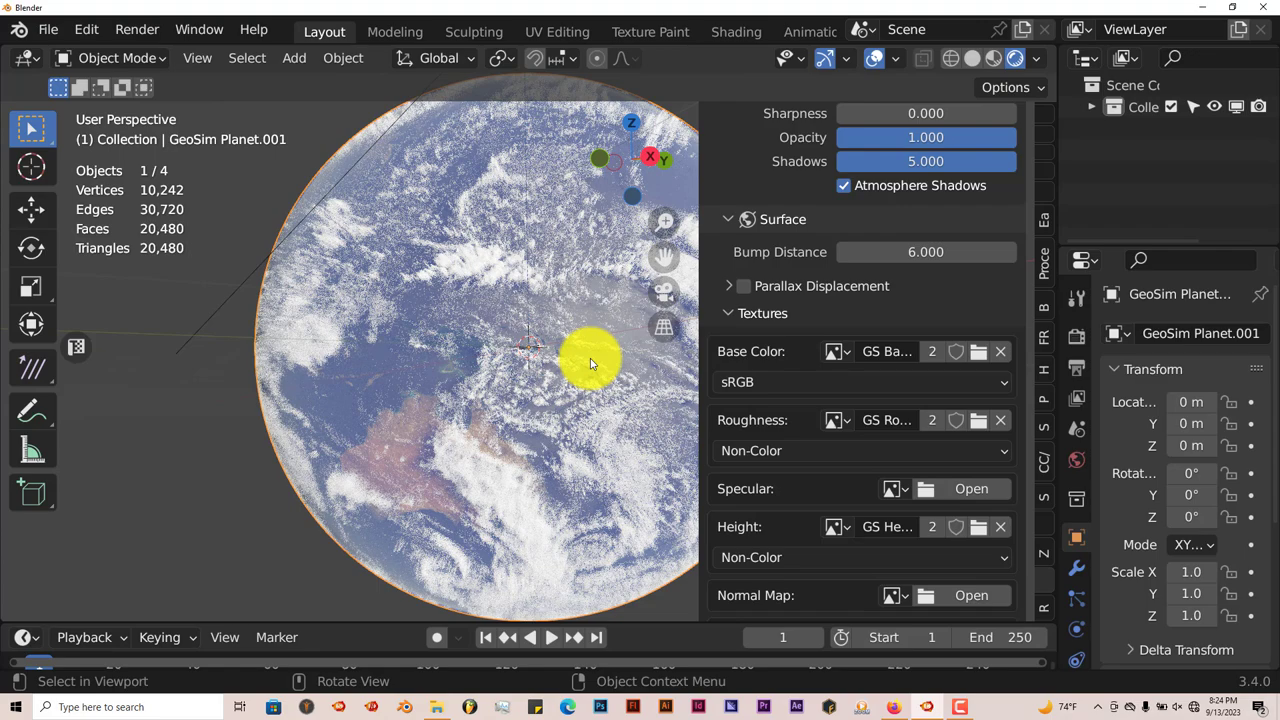
- In the browser, open the 'flat map of jupiter' Google Images tab and select its search query
left_click(895, 707)
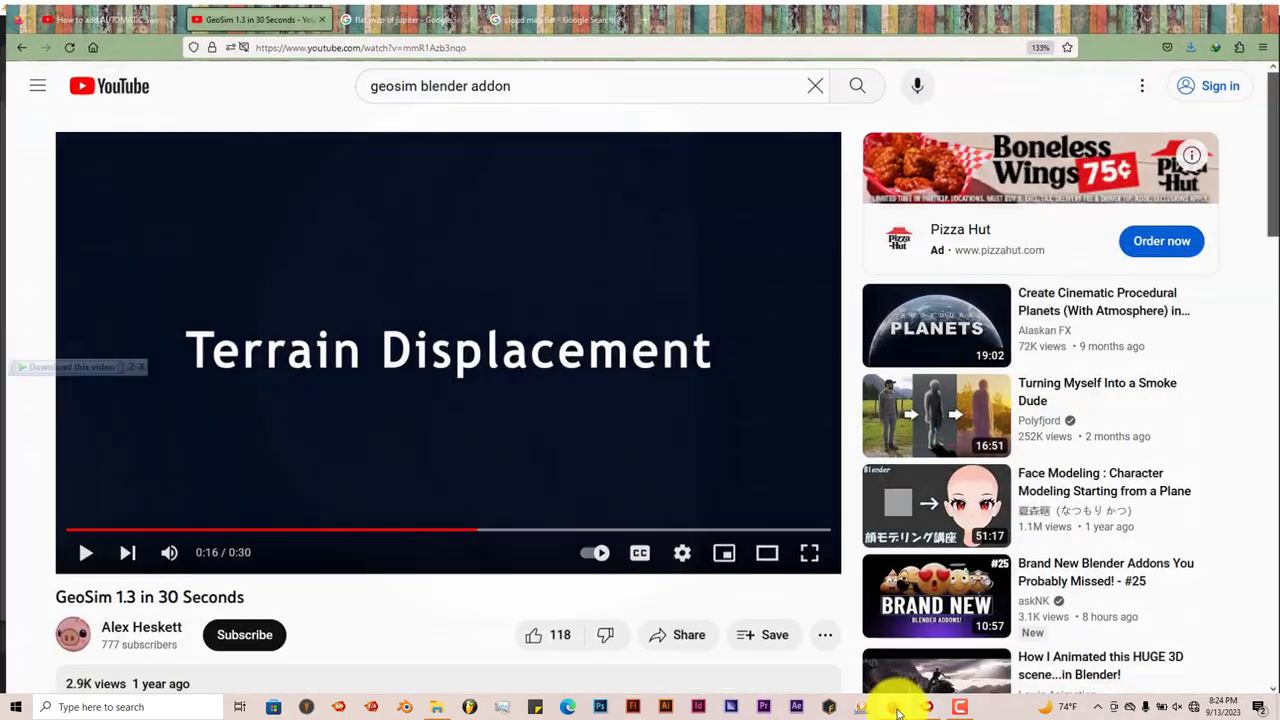
left_click(420, 19)
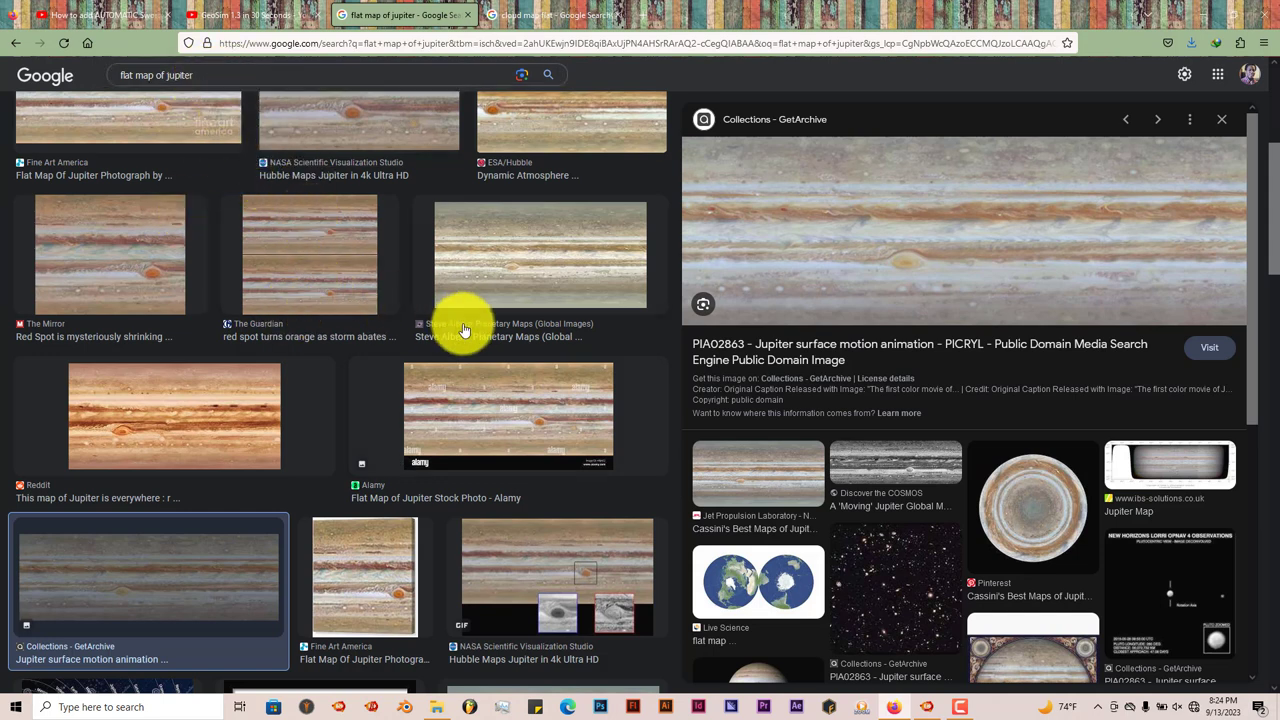
scroll(420, 389, "up", 1)
scroll(420, 385, "up", 1)
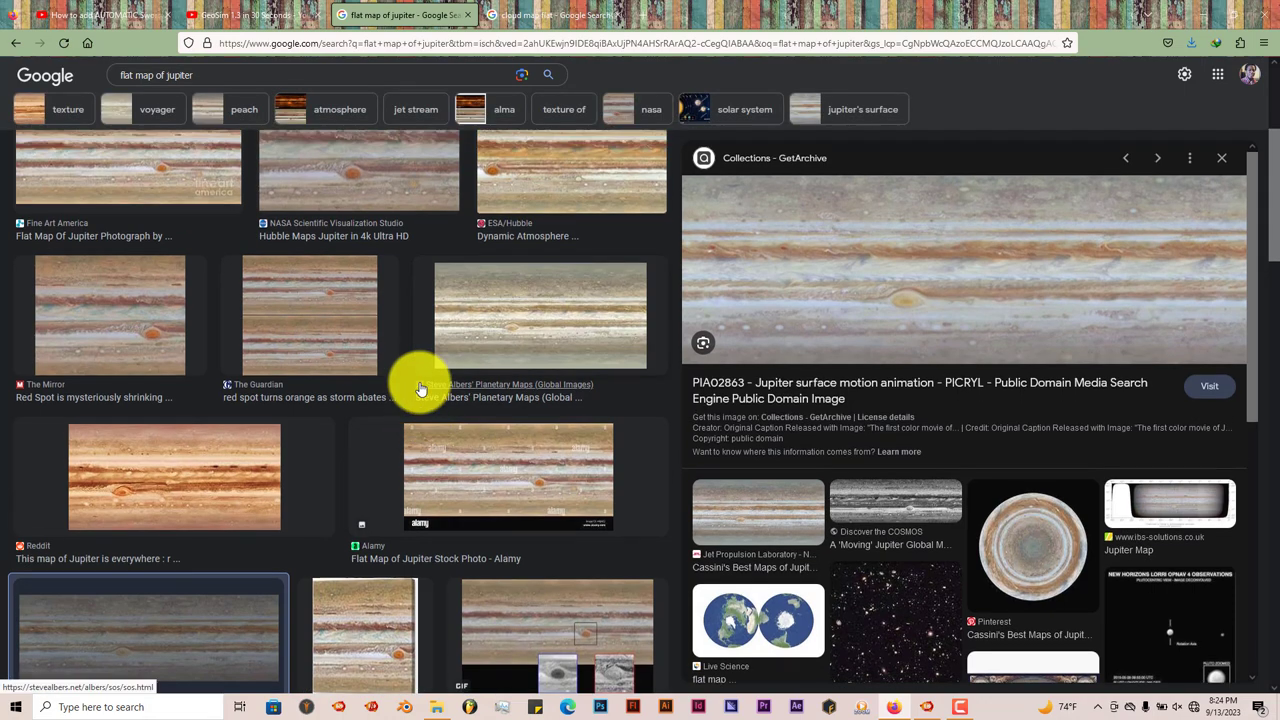
left_click(186, 78)
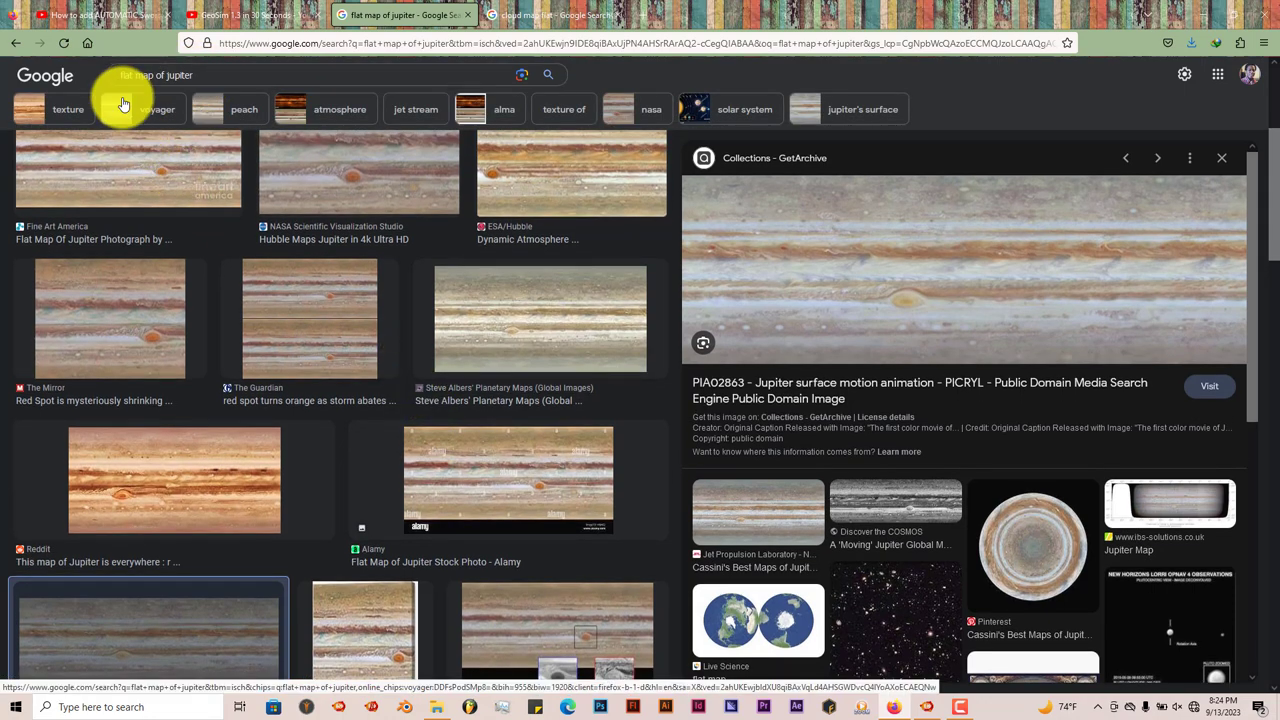
left_click_drag(120, 77, 160, 75)
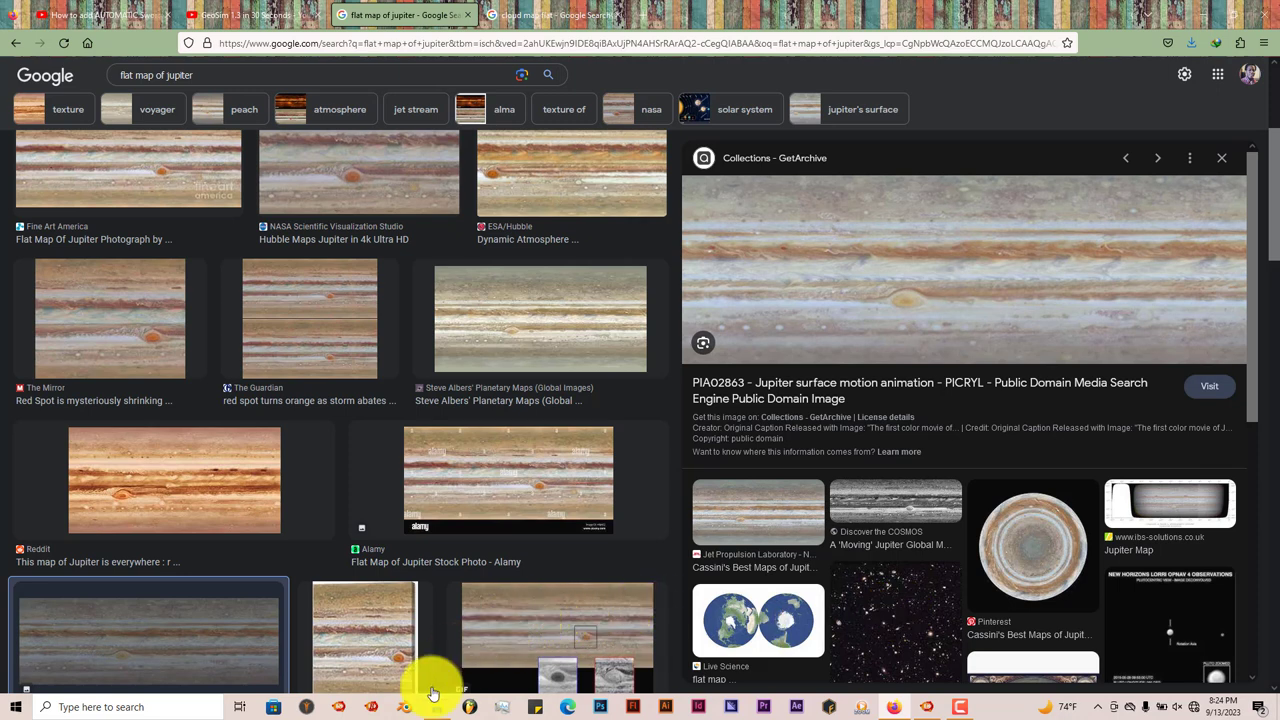
mouse_move(432, 712)
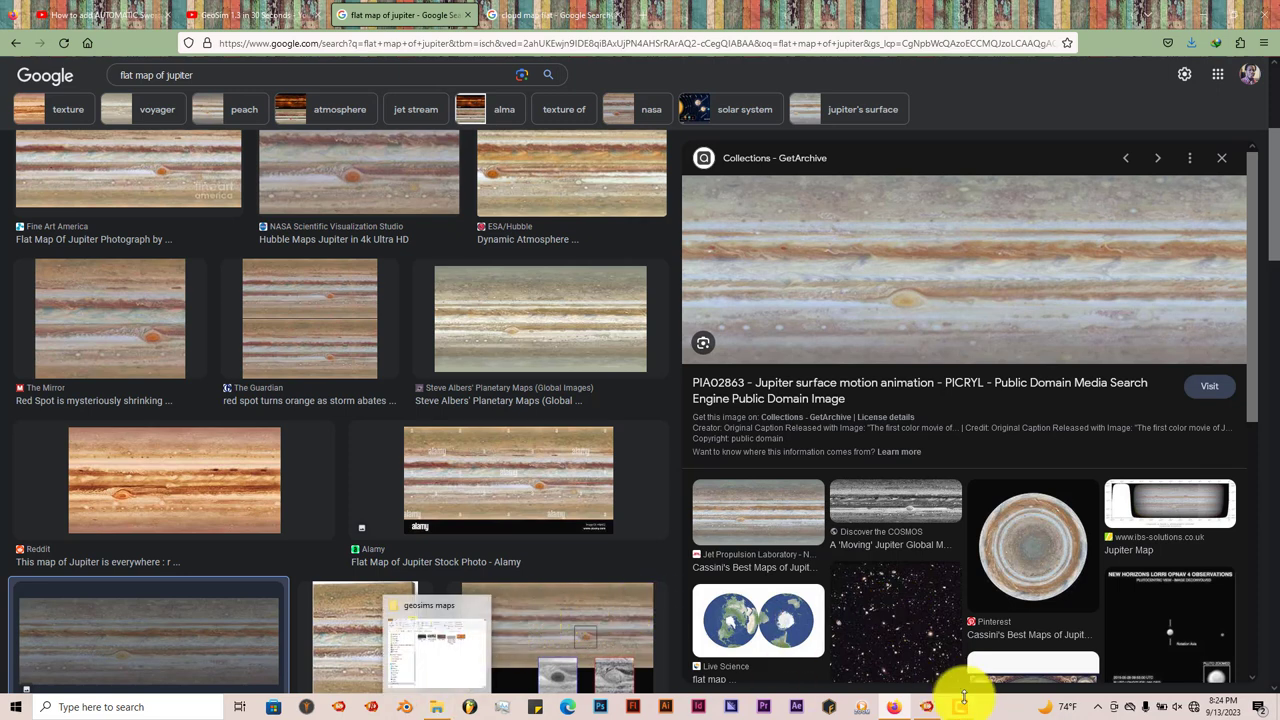
- Back in Blender, make the Base Color texture single-user and browse for a new image
left_click(925, 710)
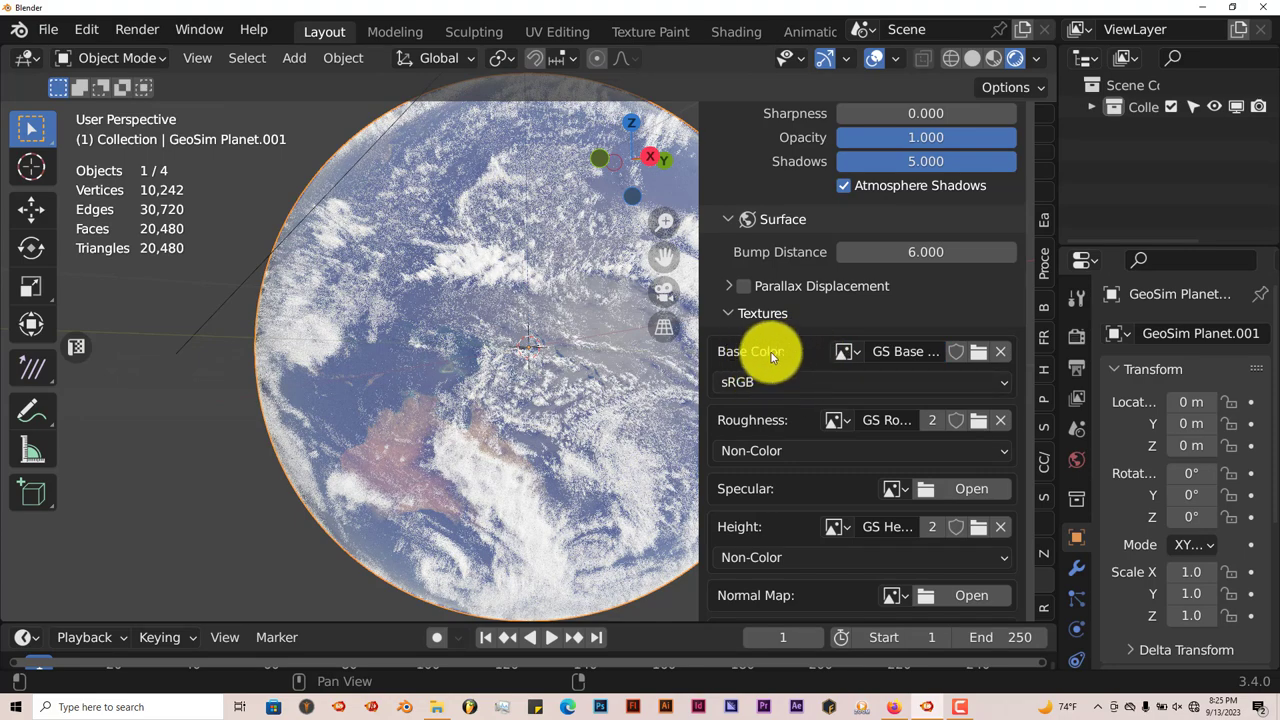
left_click(932, 351)
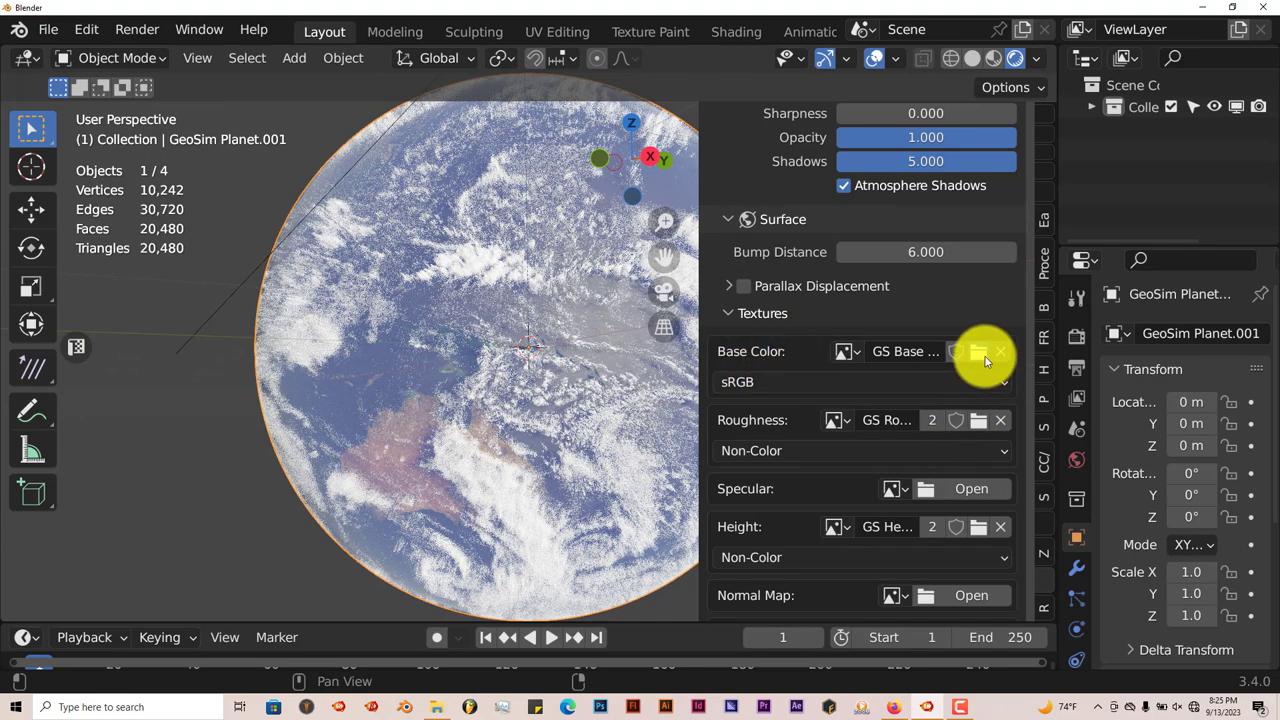
left_click(978, 352)
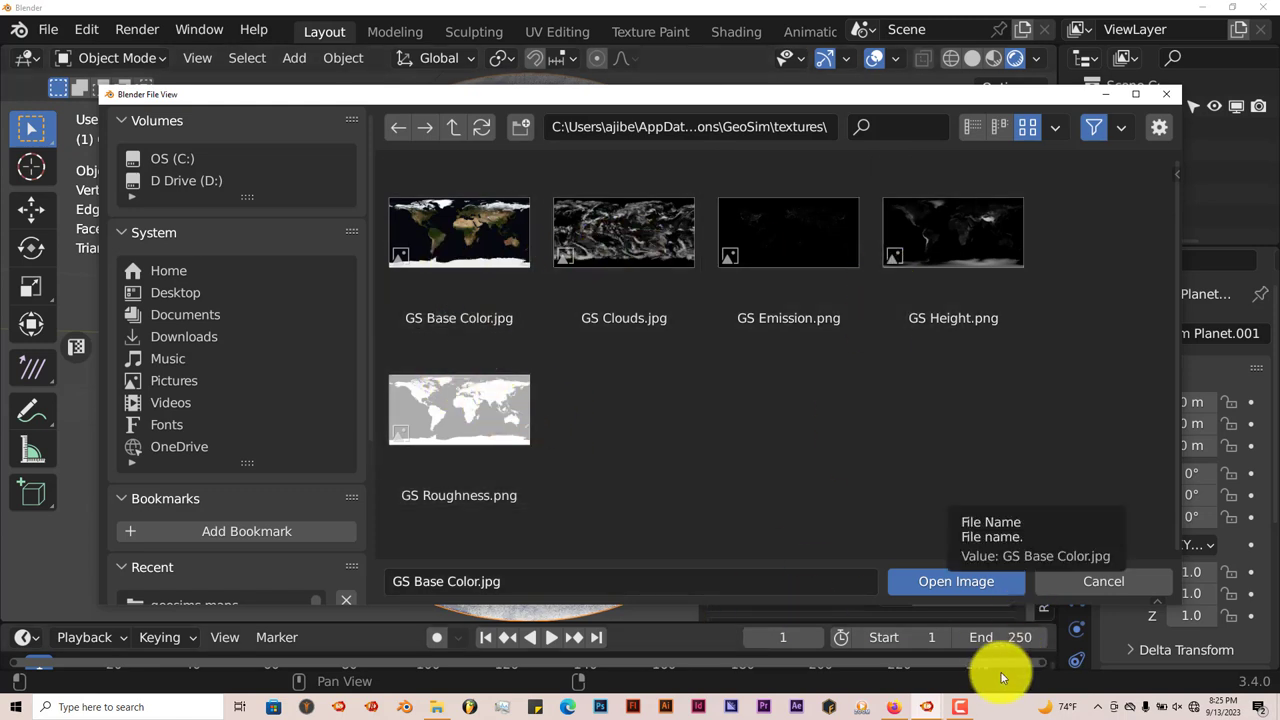
- Navigate the file browser to D:\blender graphics\geosims maps\ and select venuscyl2.jpg
left_click(438, 707)
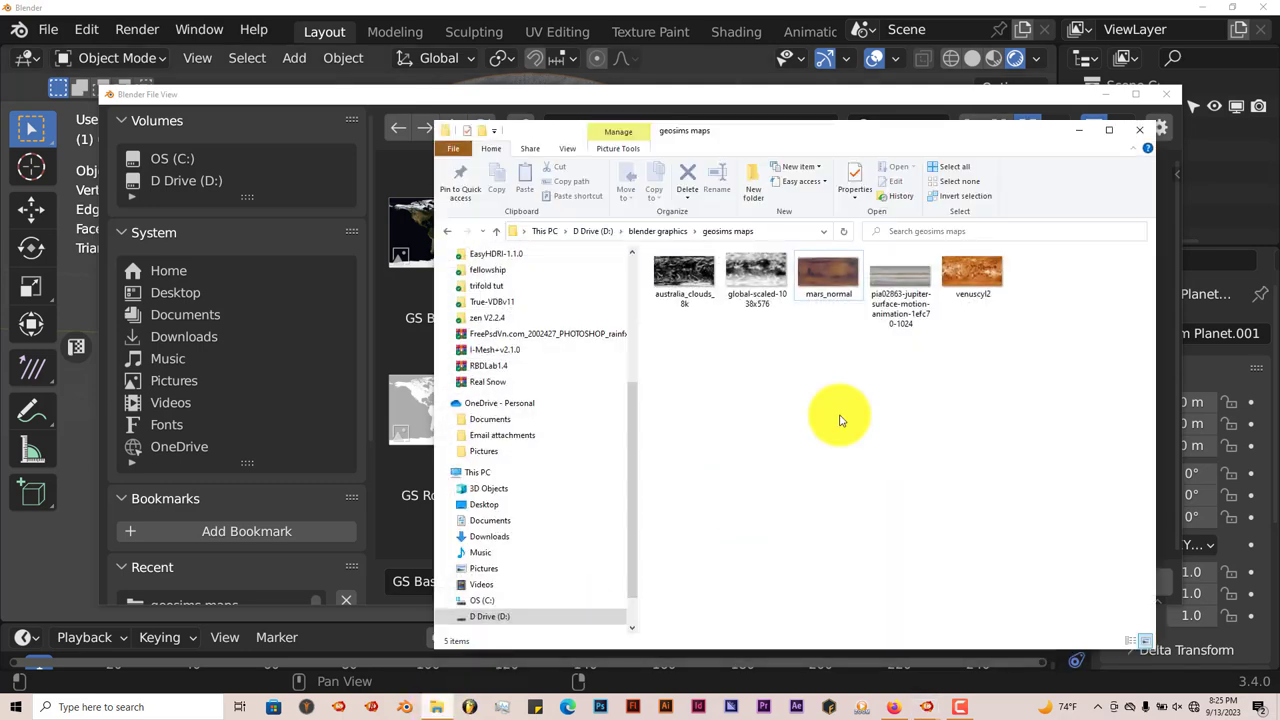
left_click(769, 234)
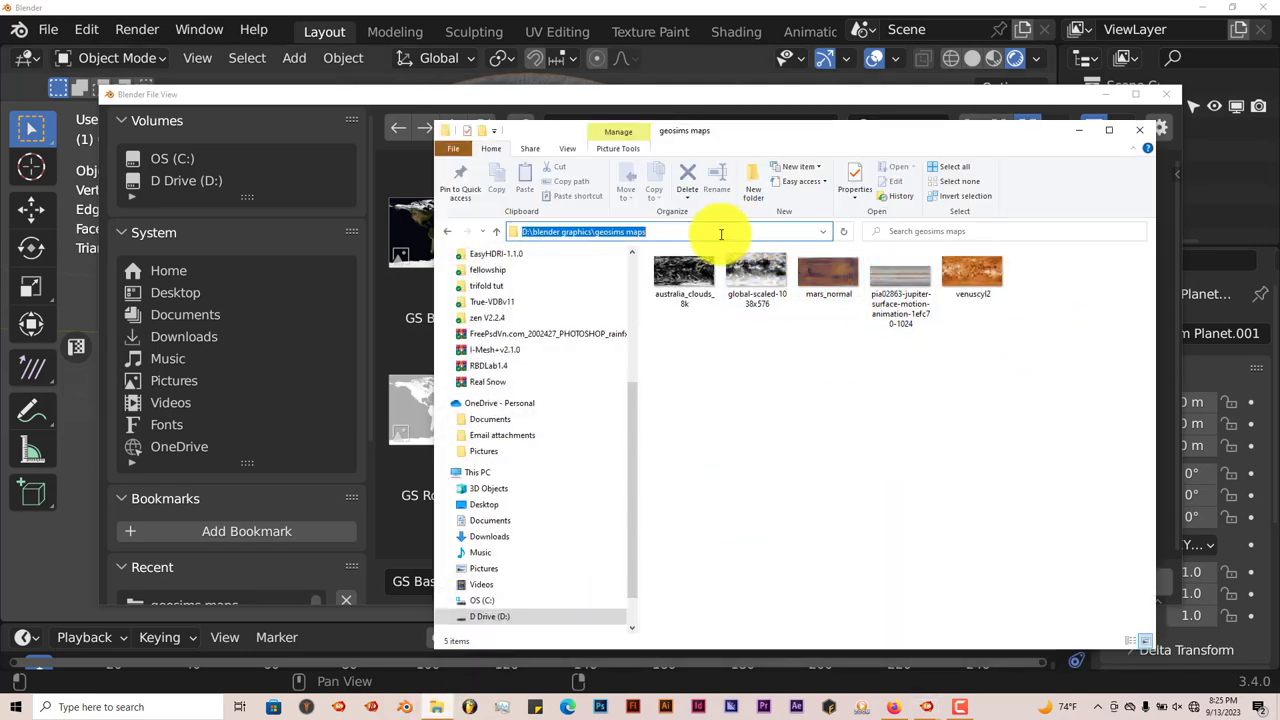
right_click(645, 232)
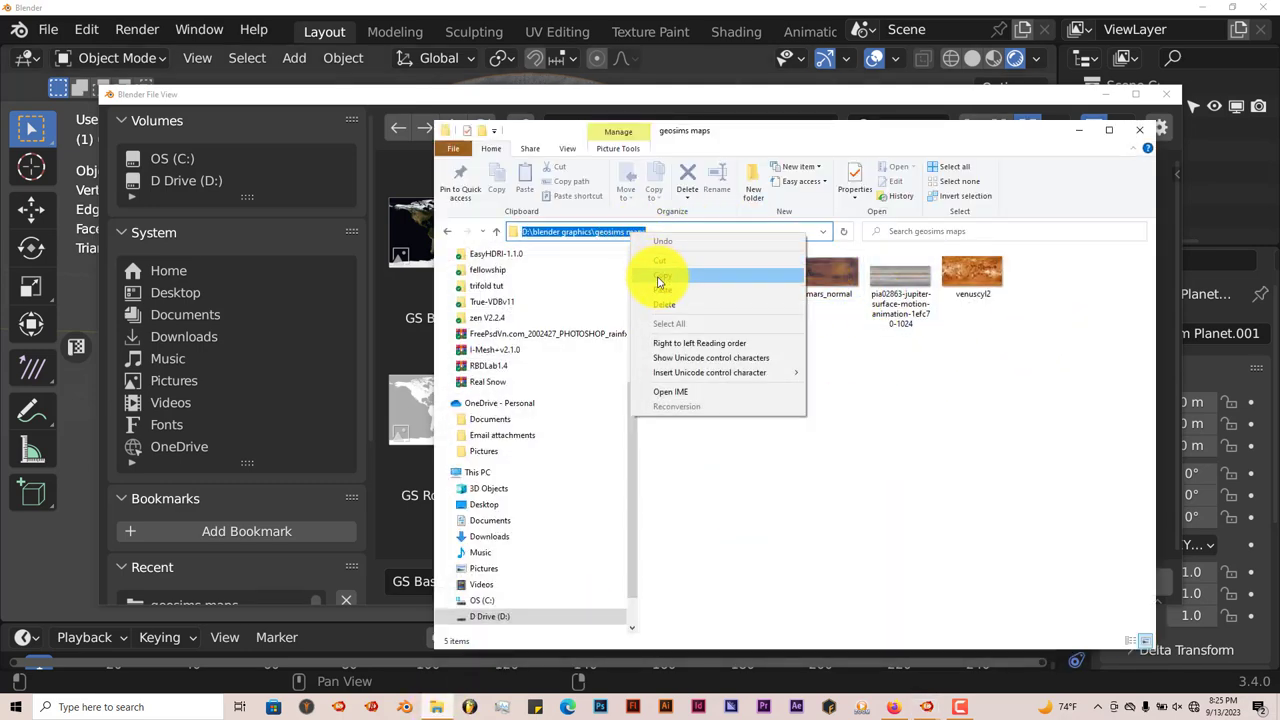
left_click(663, 276)
left_click(1079, 131)
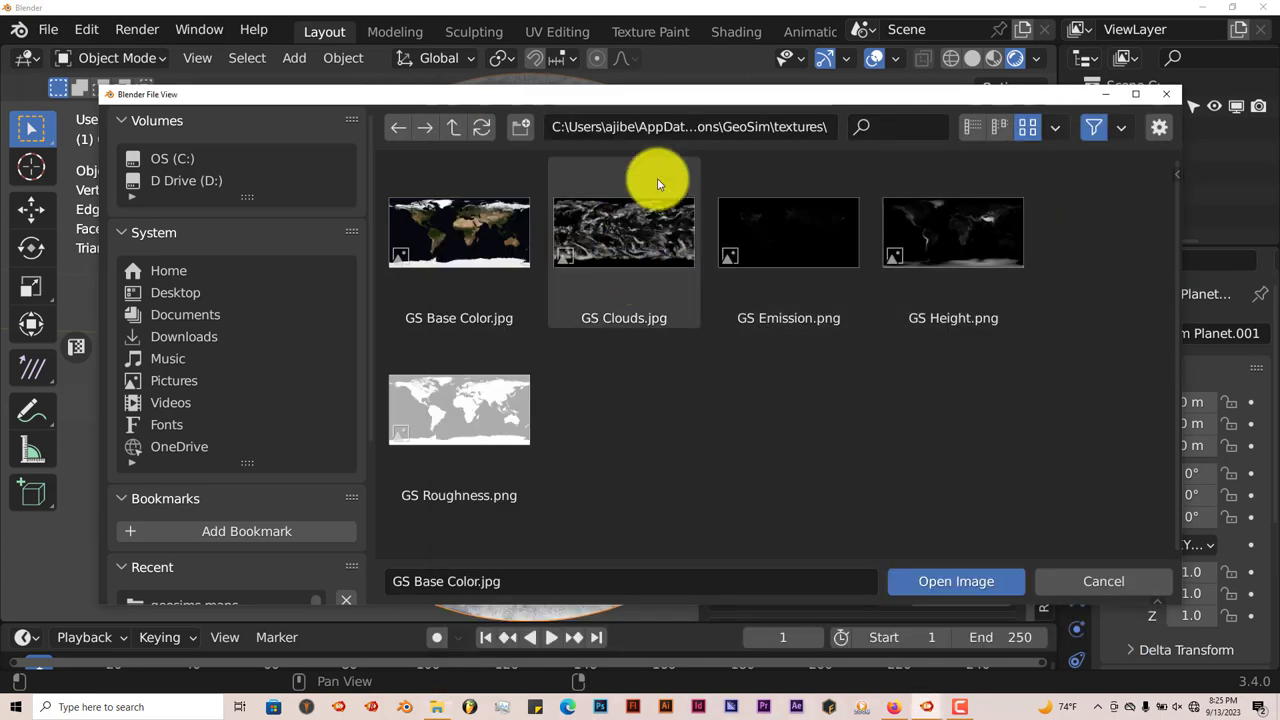
left_click(709, 131)
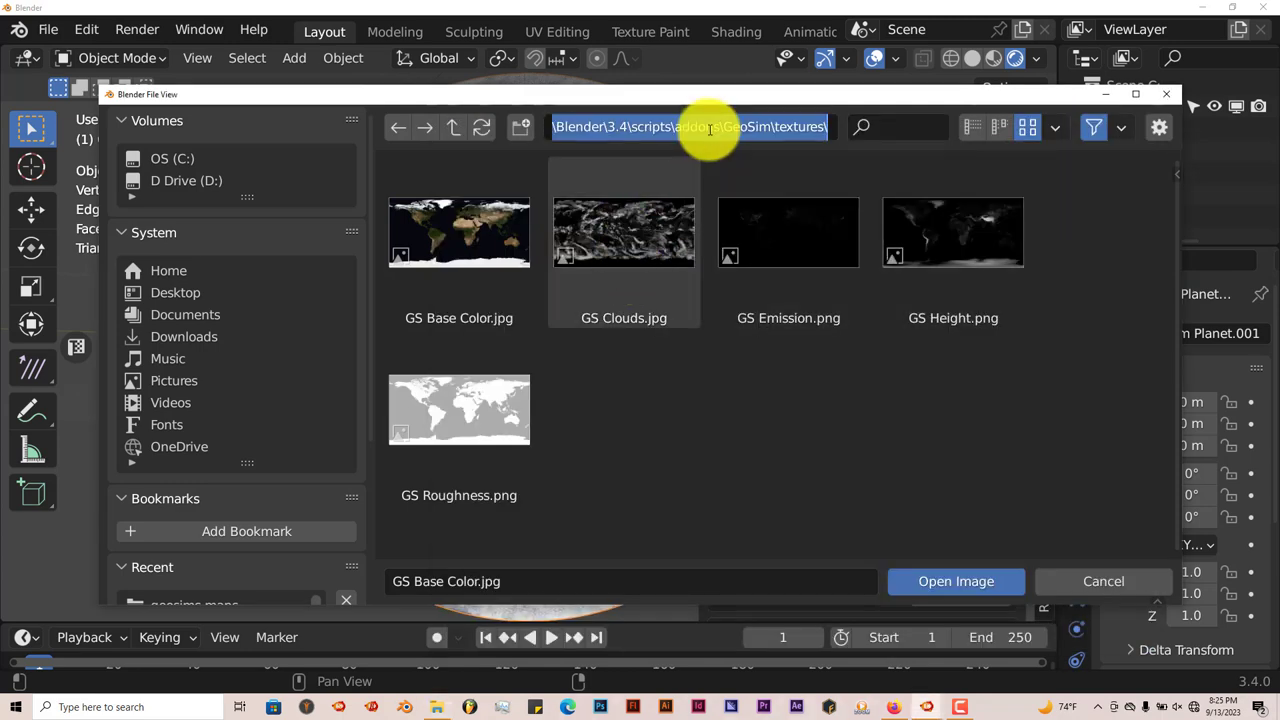
key("ctrl+v")
key("Return")
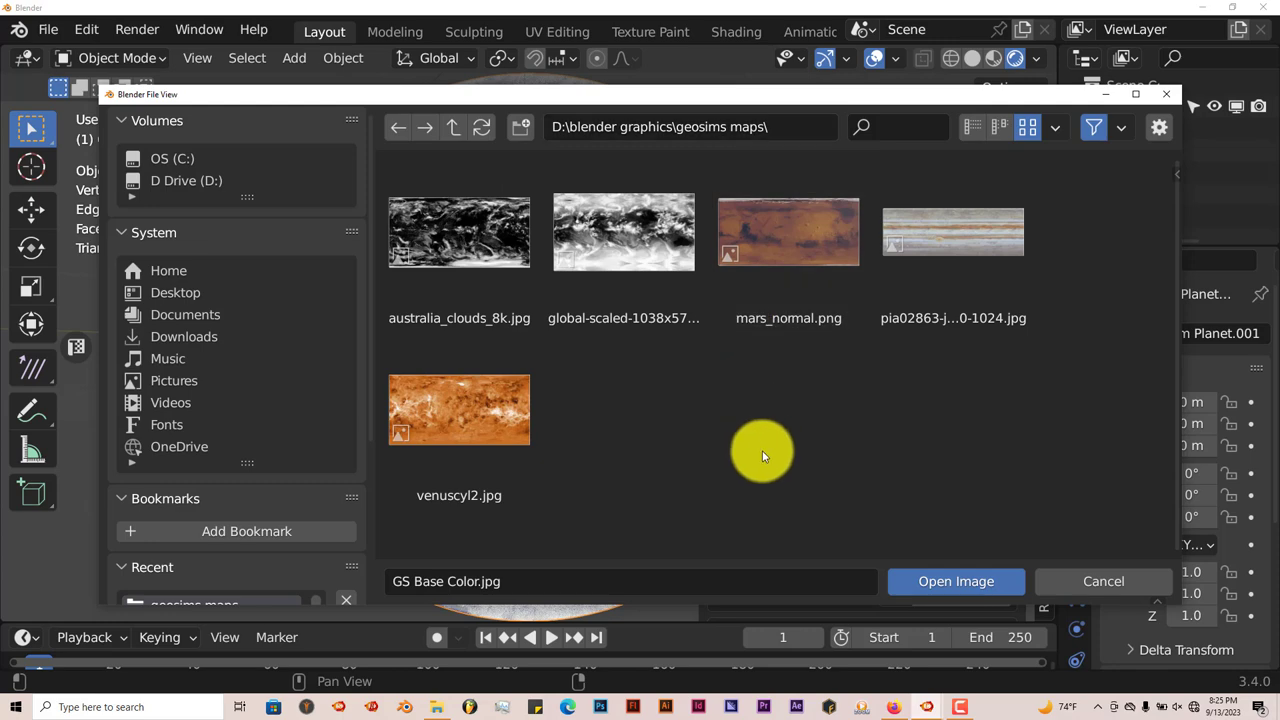
left_click(484, 424)
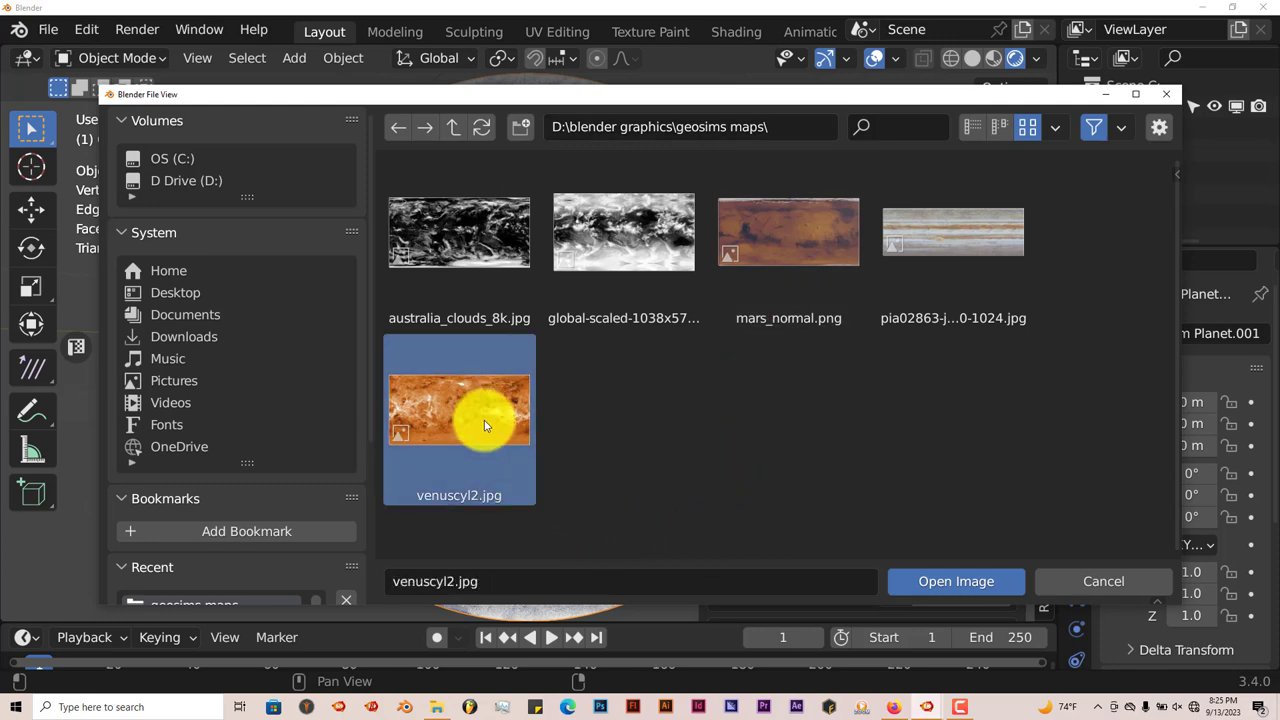
- Load venuscyl2.jpg as Base Color and orbit and pan to inspect the tan Venus surface
left_click(975, 583)
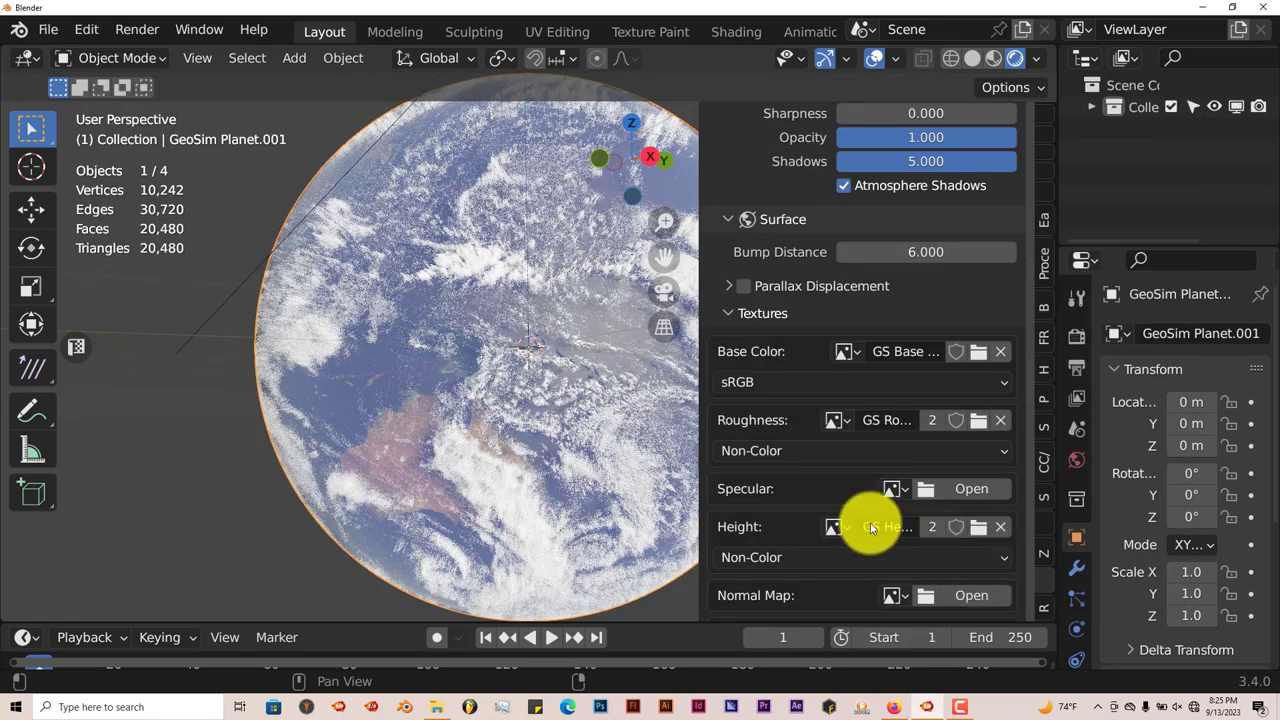
middle_click_drag(674, 451, 580, 434)
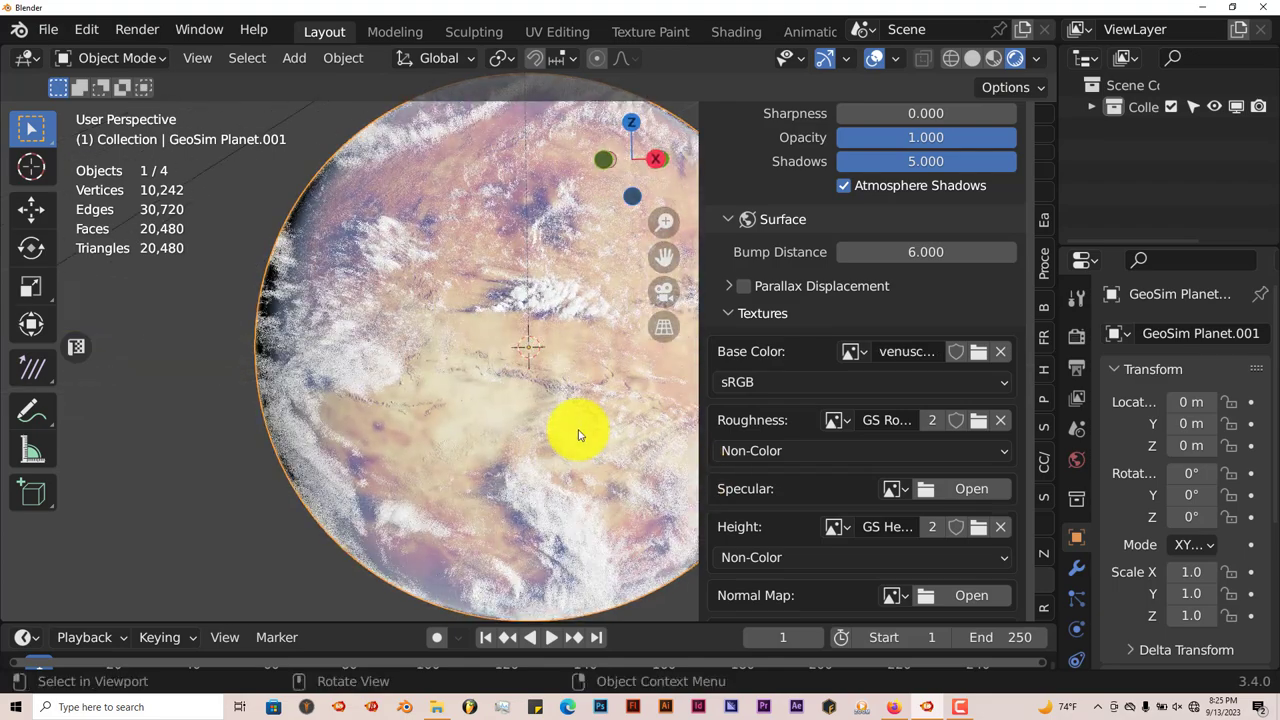
left_click_drag(660, 258, 514, 380)
middle_click_drag(514, 380, 497, 398)
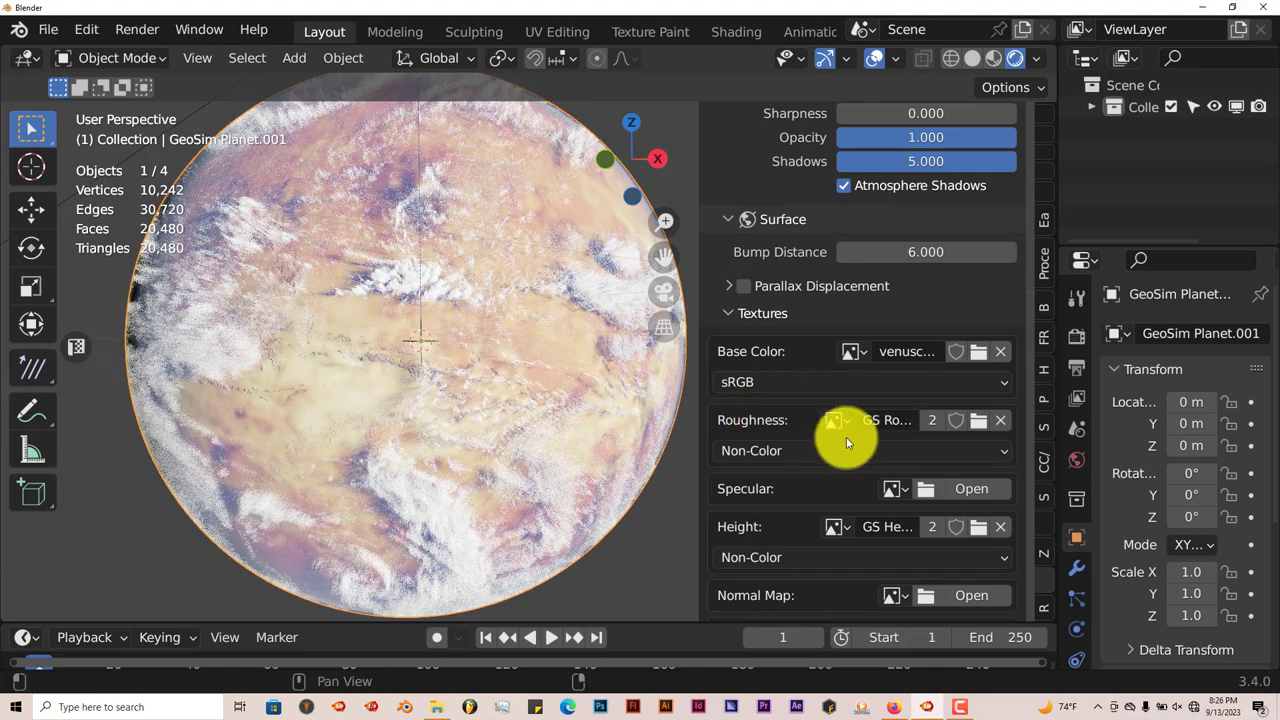
scroll(841, 435, "up", 3)
scroll(839, 436, "up", 2)
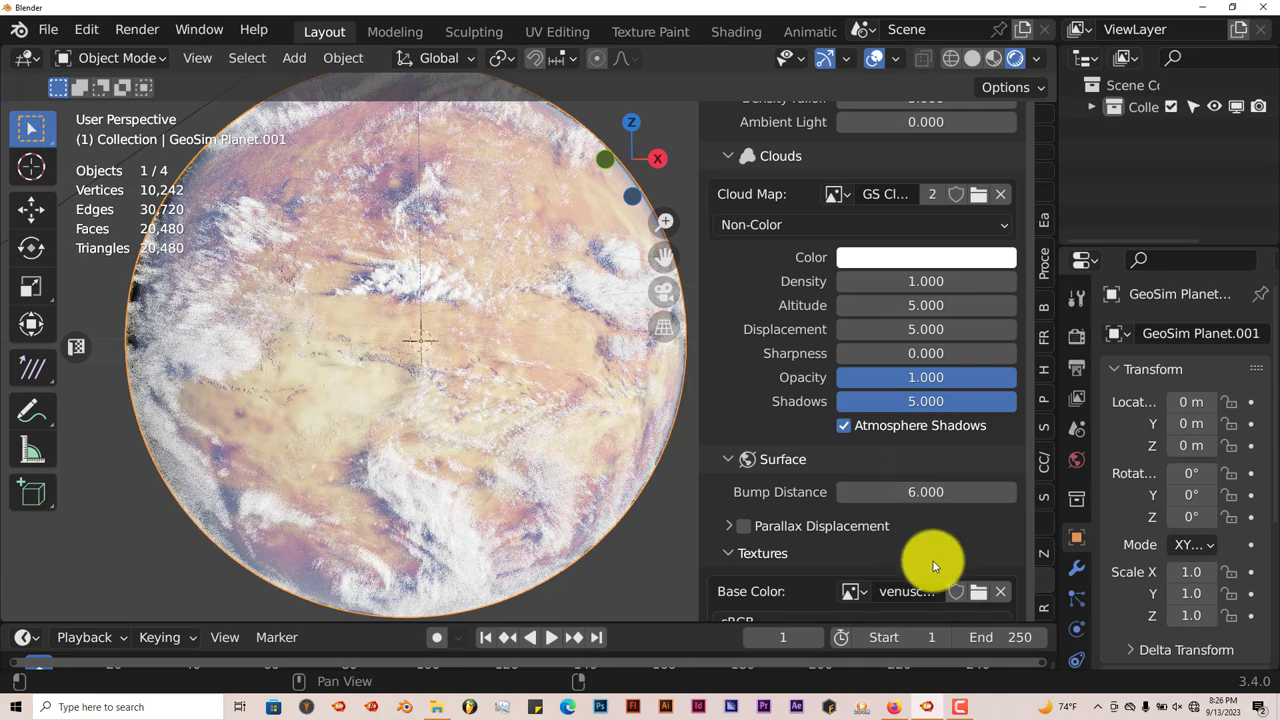
- Bring the browser back and browse the 'cloud map flat' image results and related cloud maps
left_click(890, 708)
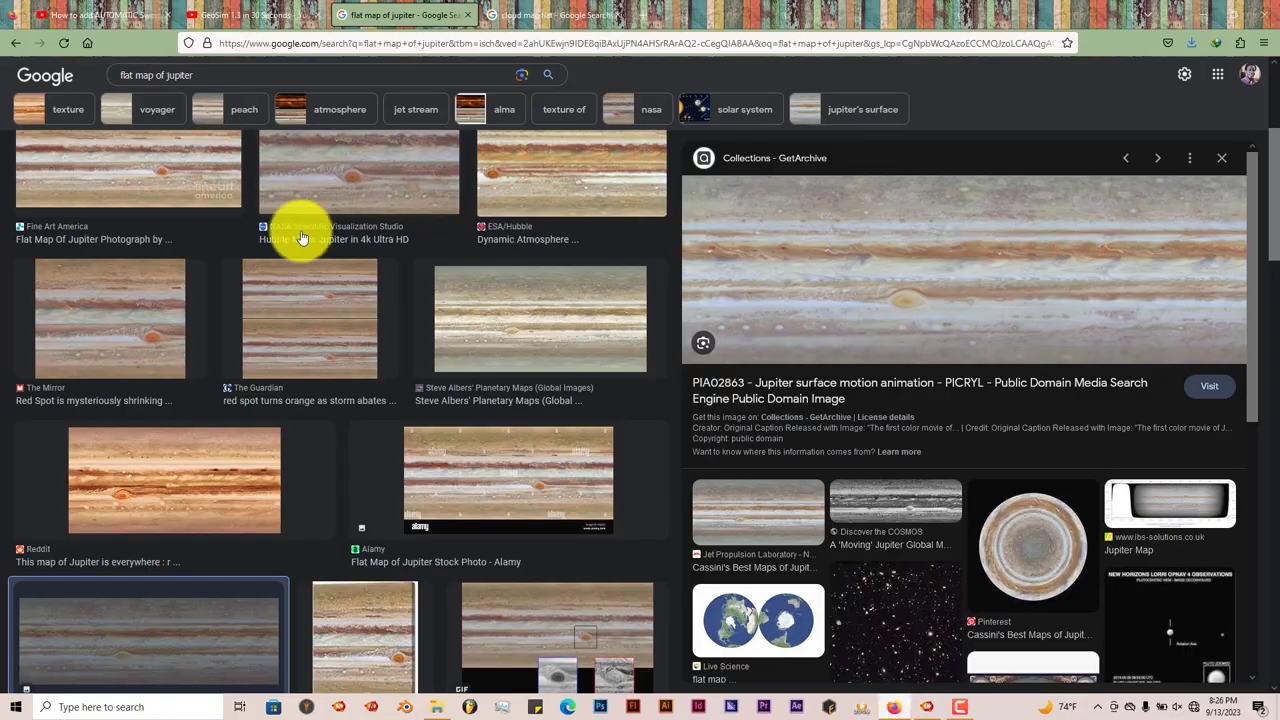
left_click(551, 16)
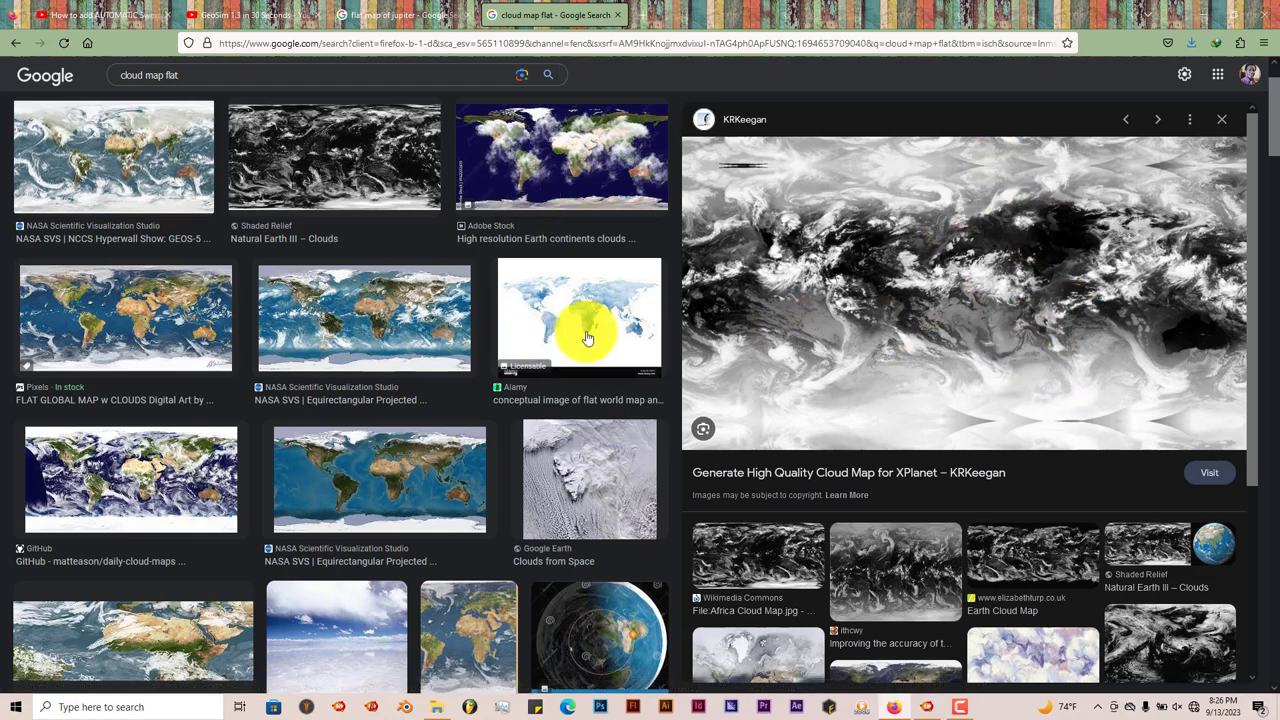
scroll(1090, 450, "down", 1)
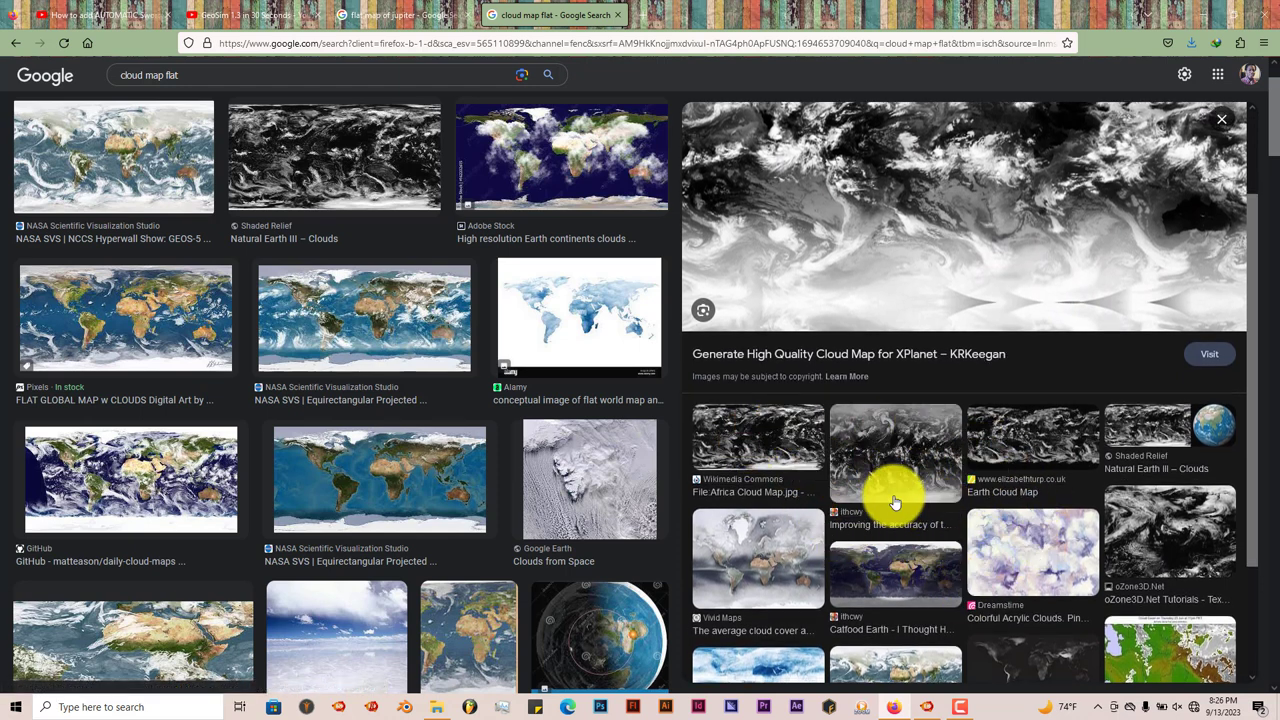
- Make the Cloud Map texture single-user and load global-scaled-1038x576.jpg from the geosims maps folder
left_click(1211, 16)
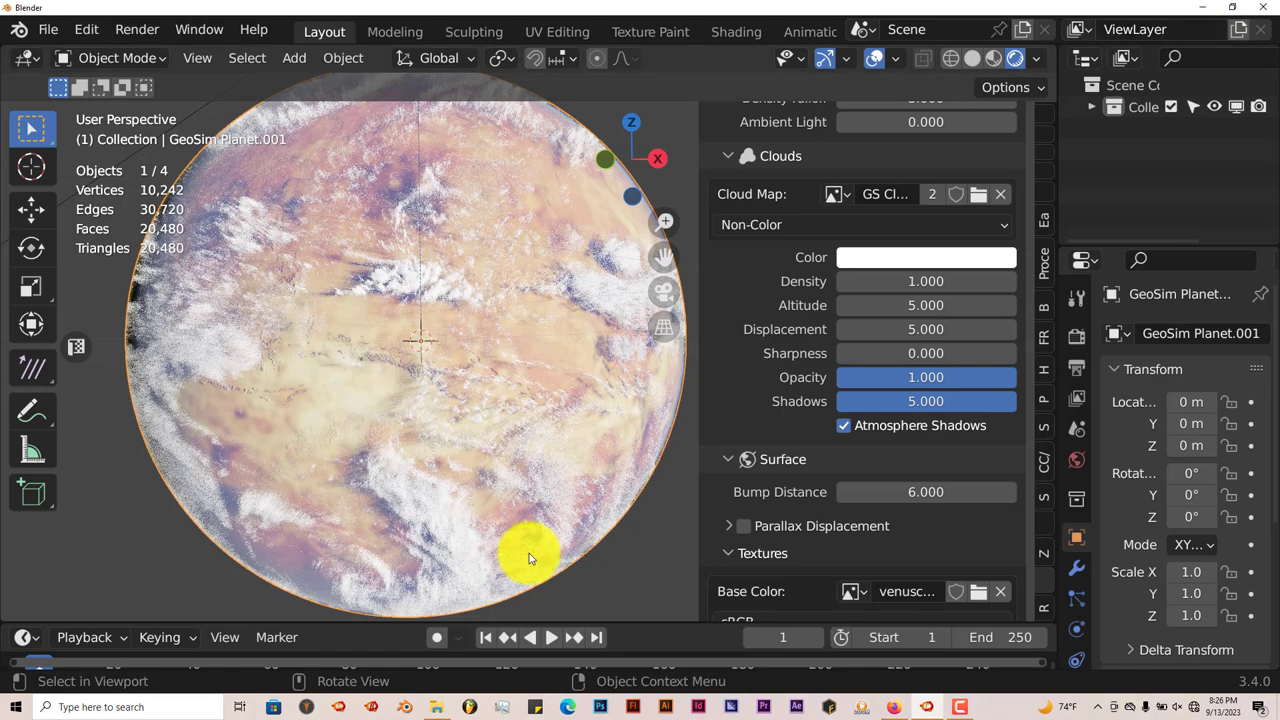
left_click(930, 195)
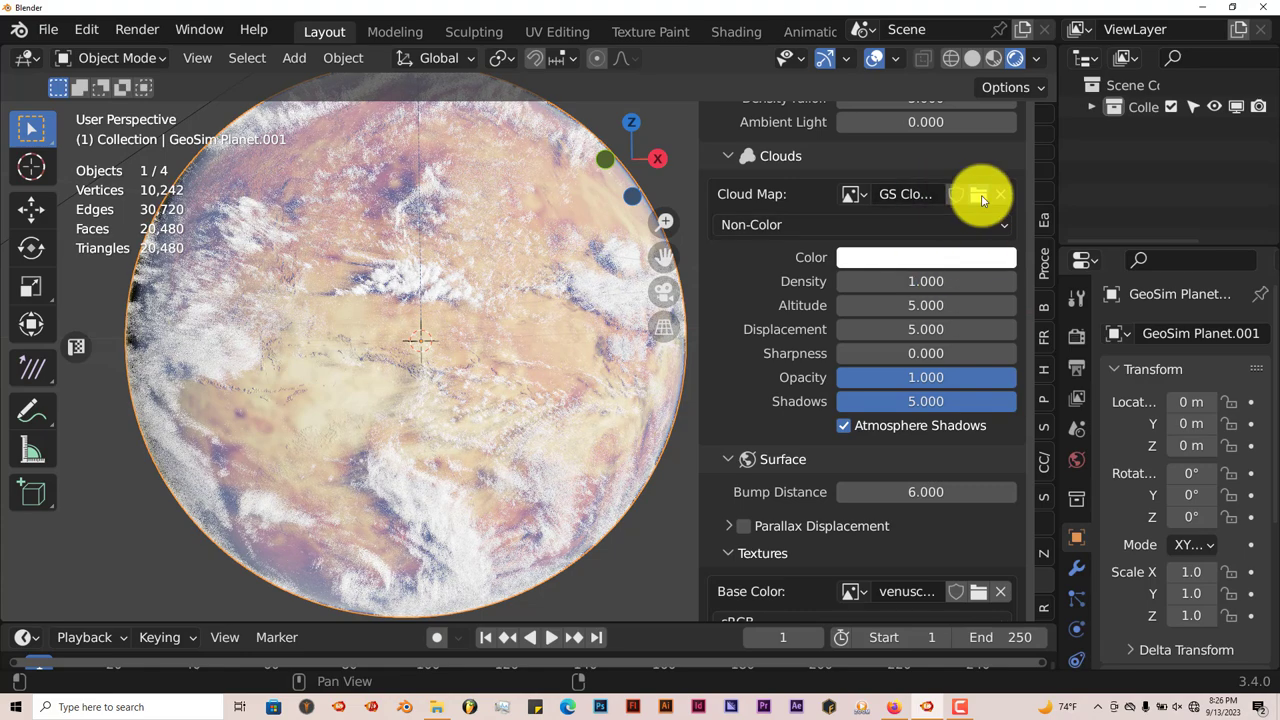
left_click(979, 195)
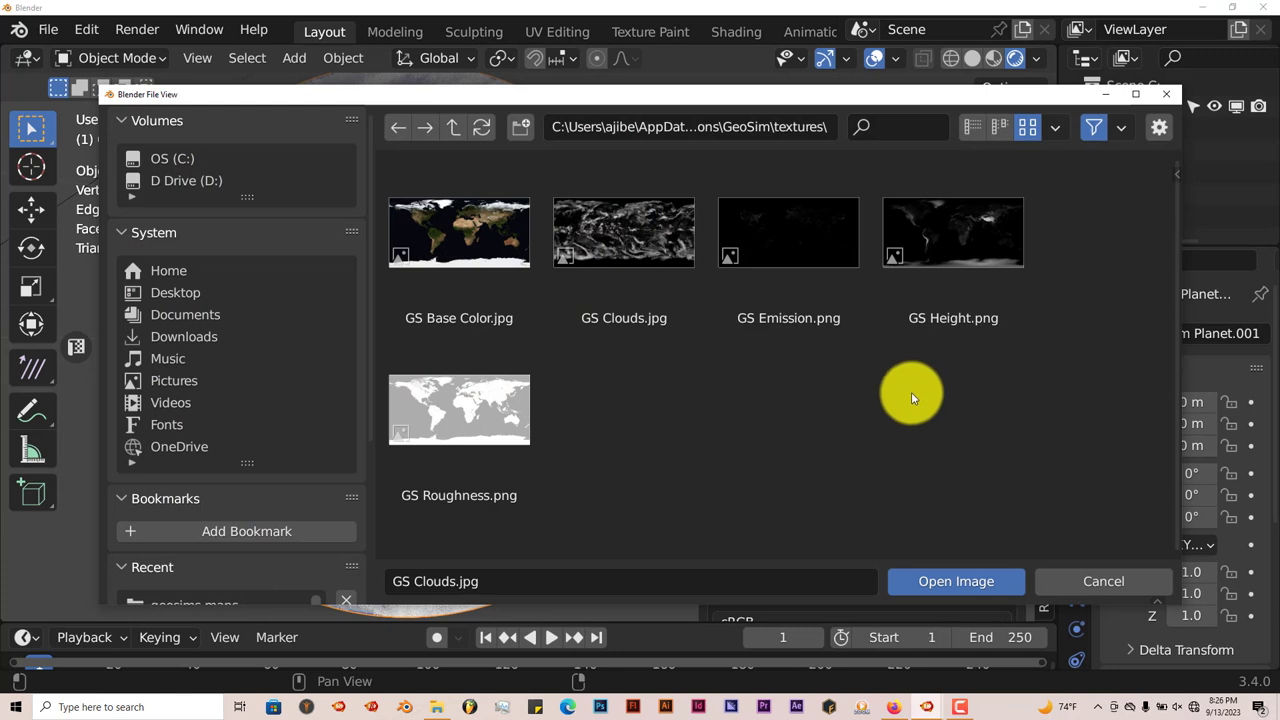
left_click(759, 131)
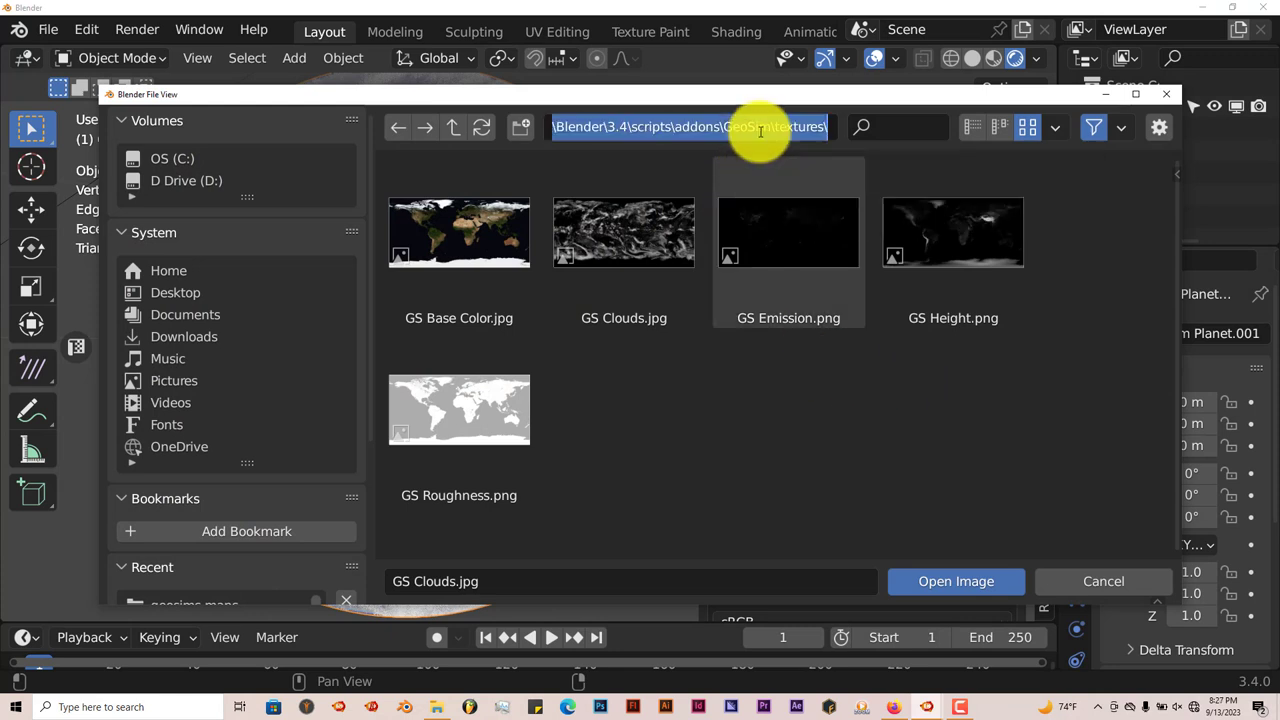
type("D:\\blender graphics\\geosims map")
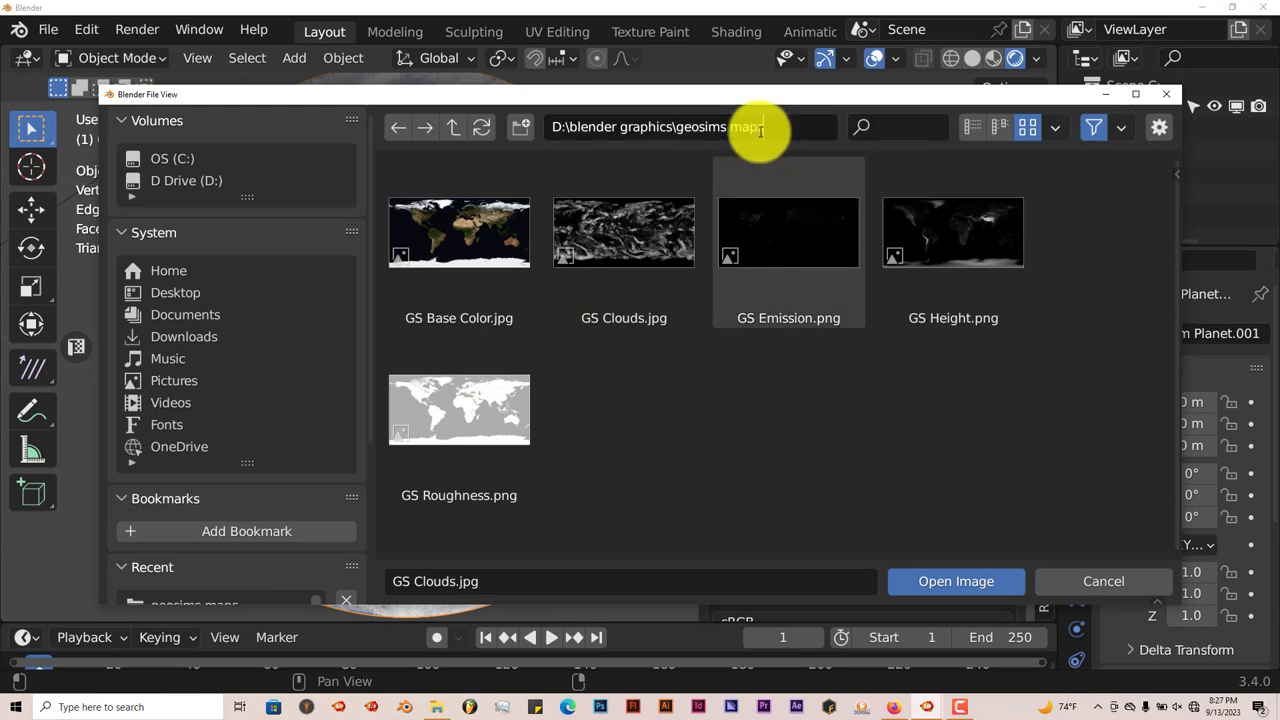
key("Return")
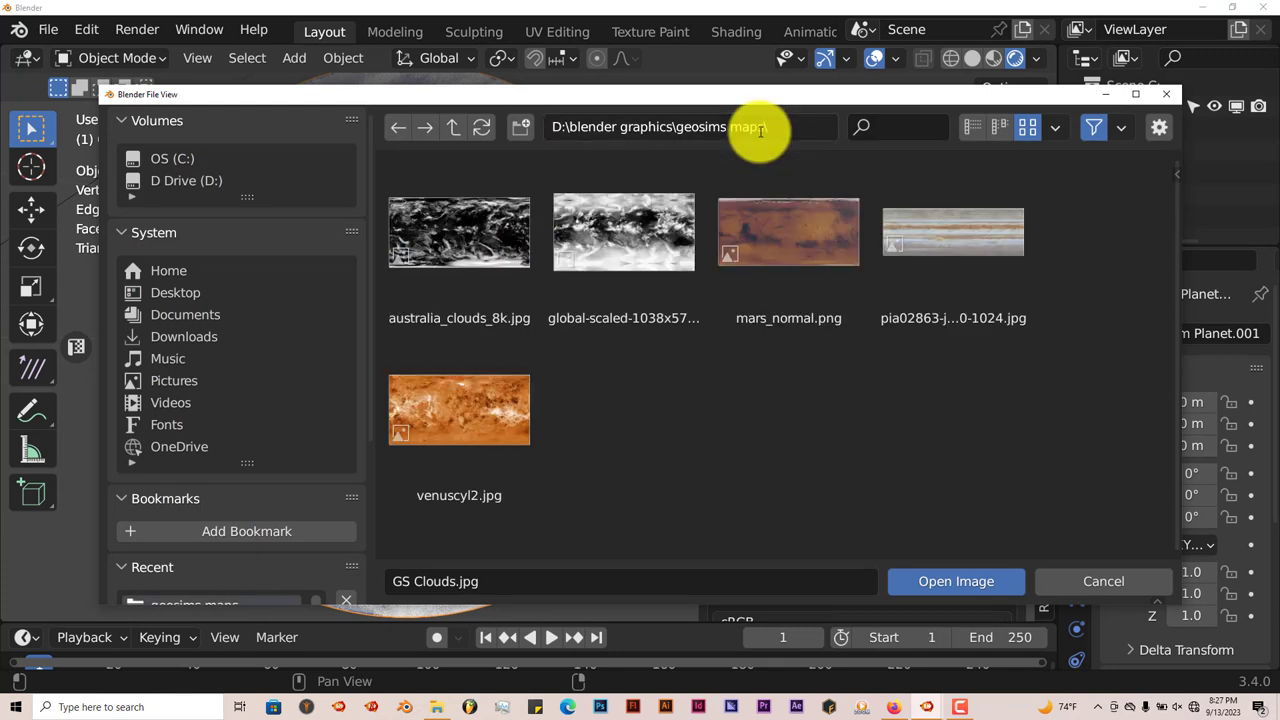
left_click(622, 249)
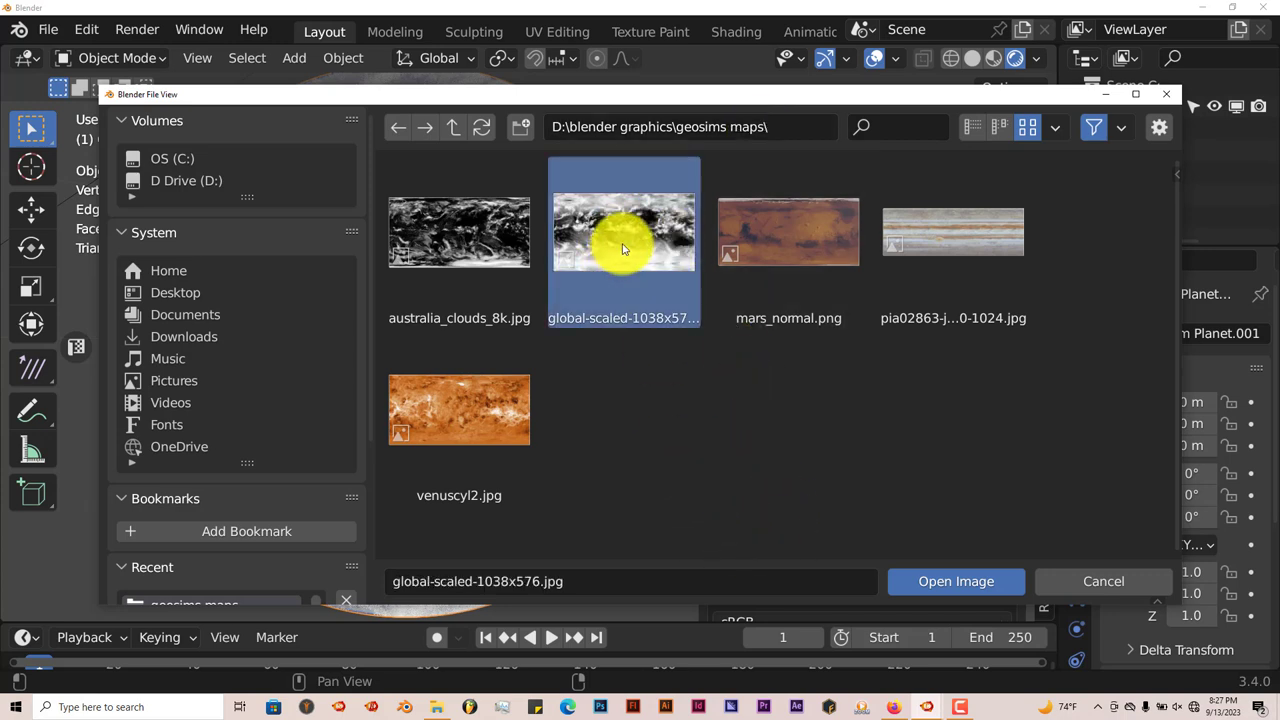
left_click(965, 580)
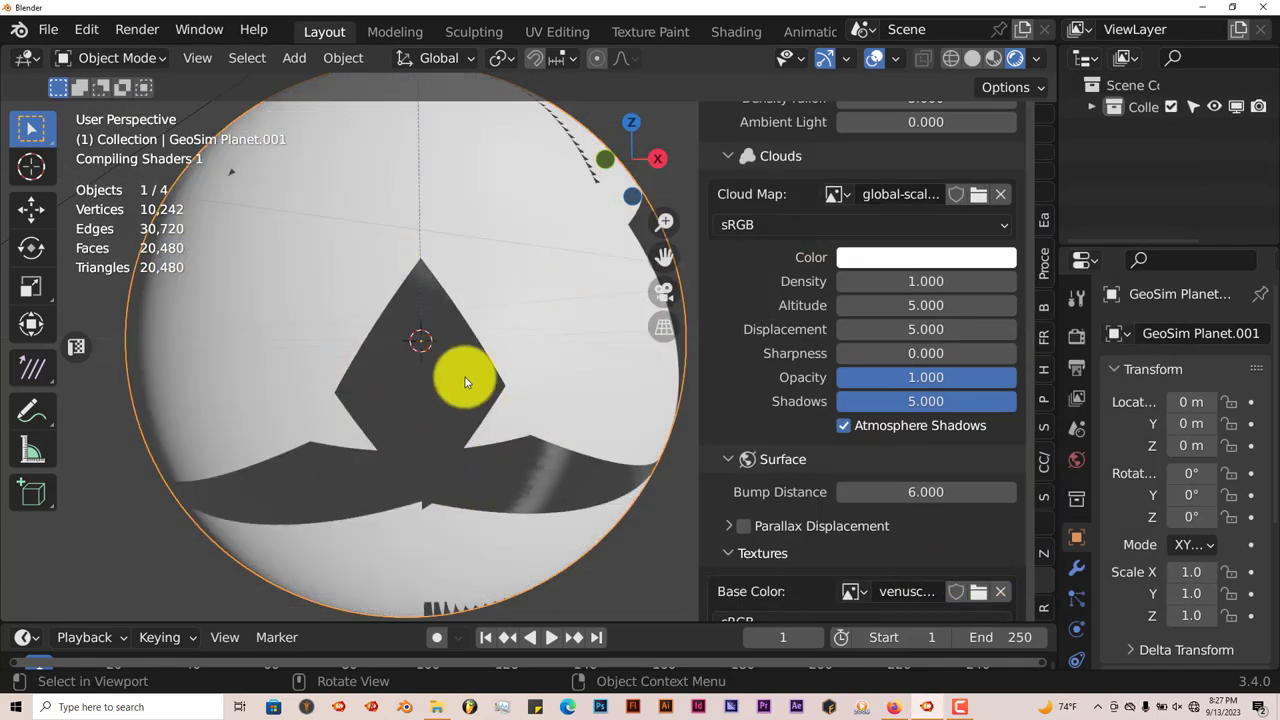
middle_click_drag(417, 329, 408, 334)
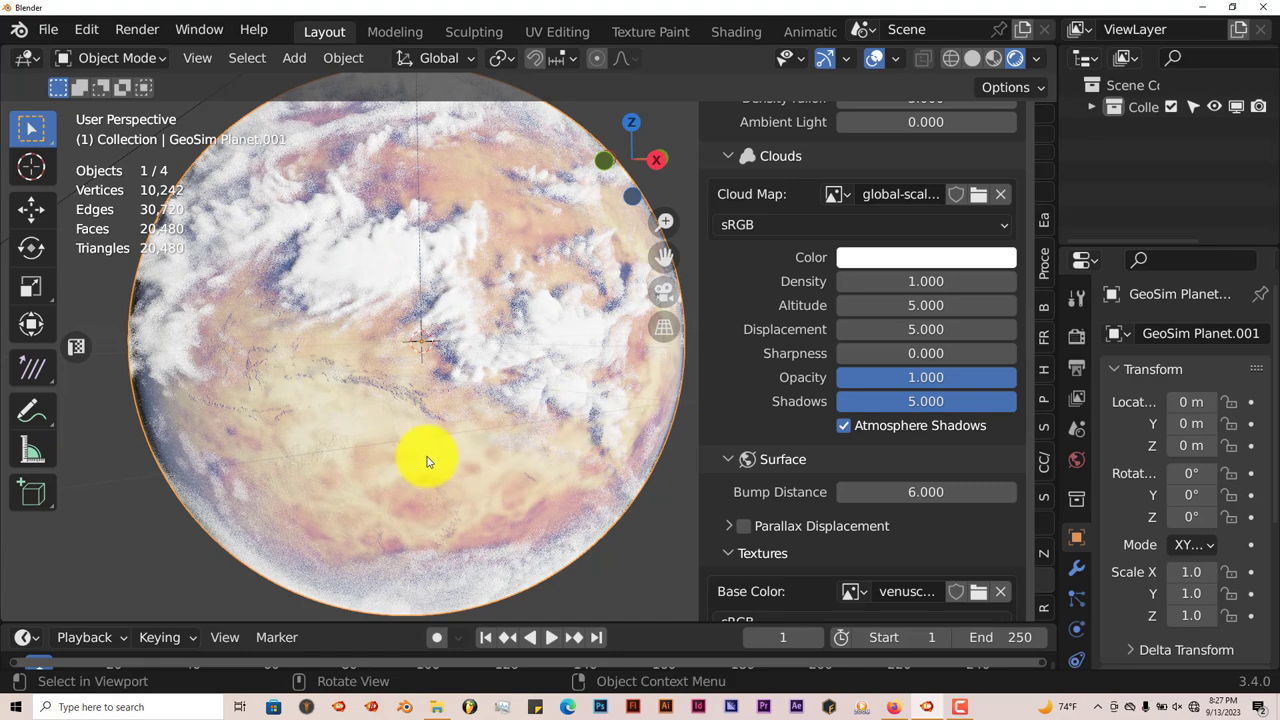
middle_click_drag(423, 451, 411, 473)
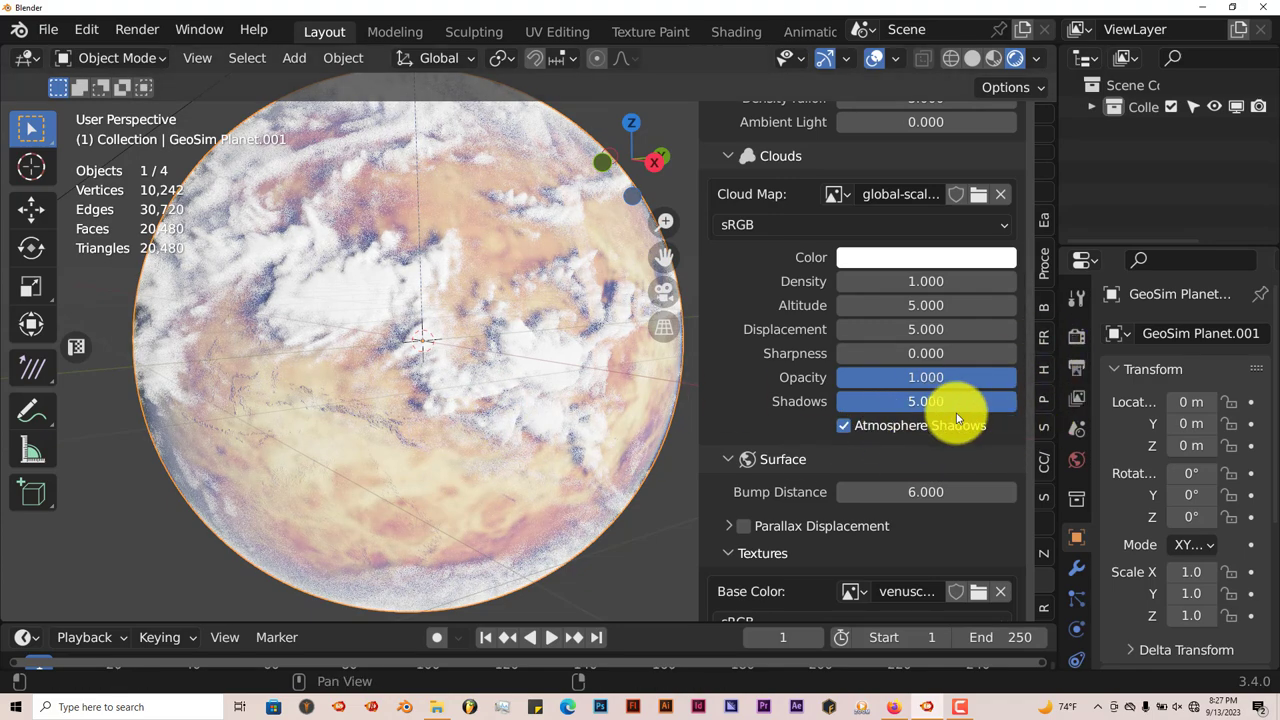
- Switch the viewport to Solid shading and set the render engine to Cycles with GPU Compute
left_click(971, 60)
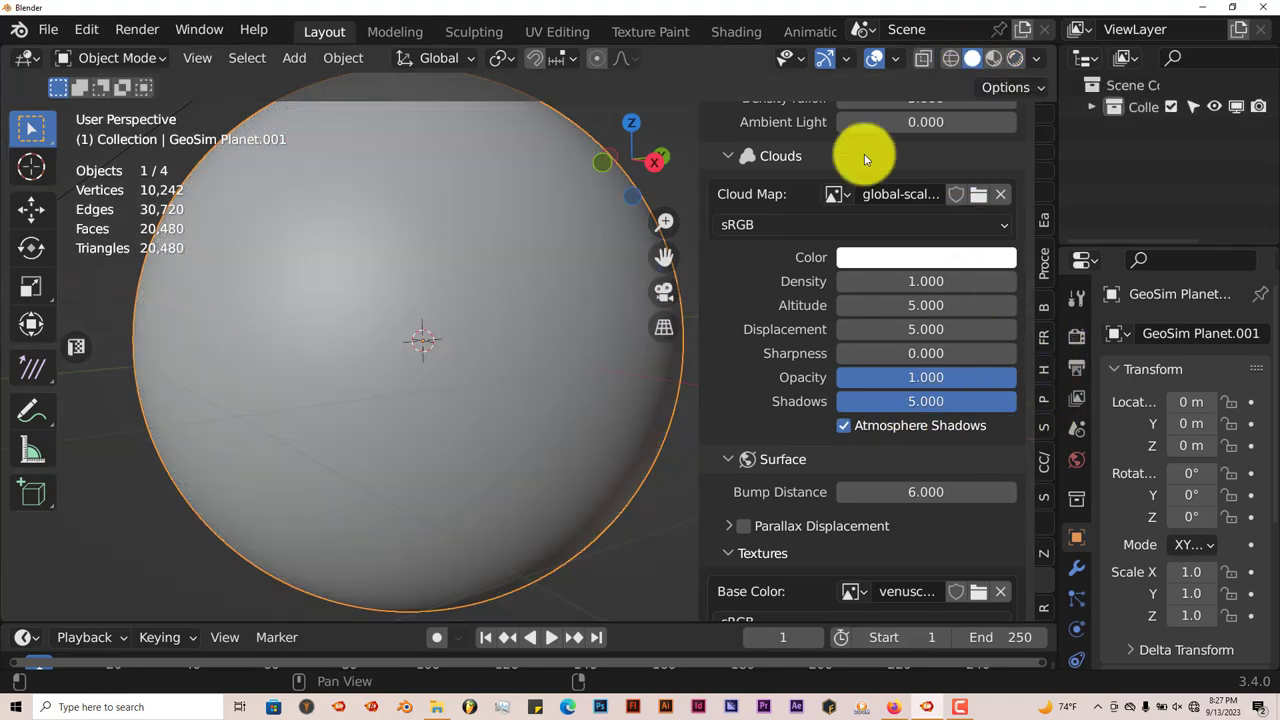
left_click(1076, 336)
left_click(1197, 336)
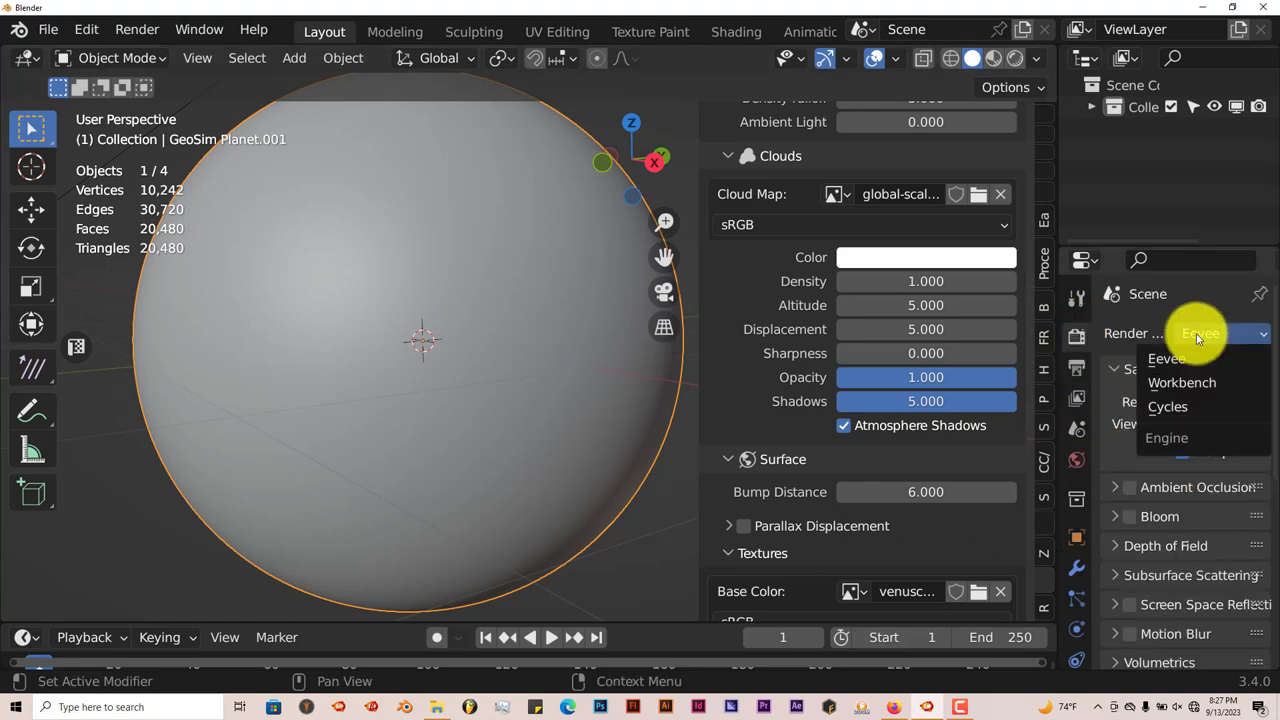
left_click(1174, 406)
left_click(1207, 390)
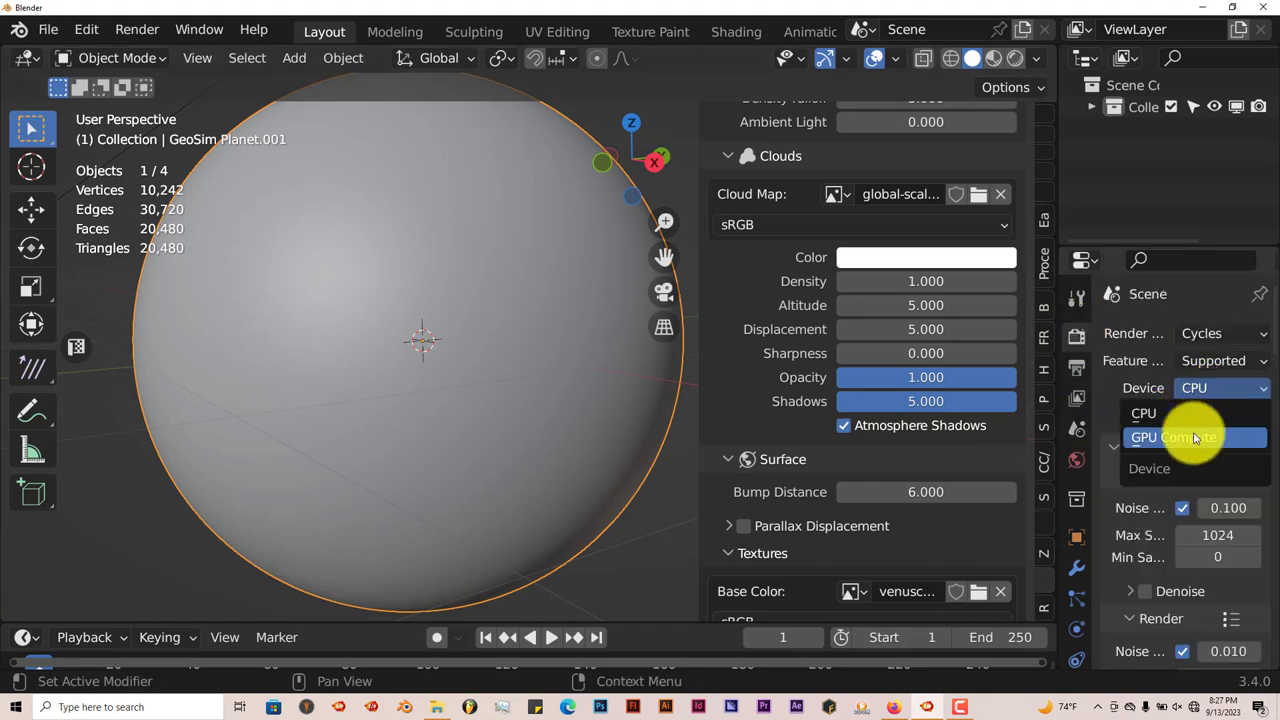
left_click(1185, 434)
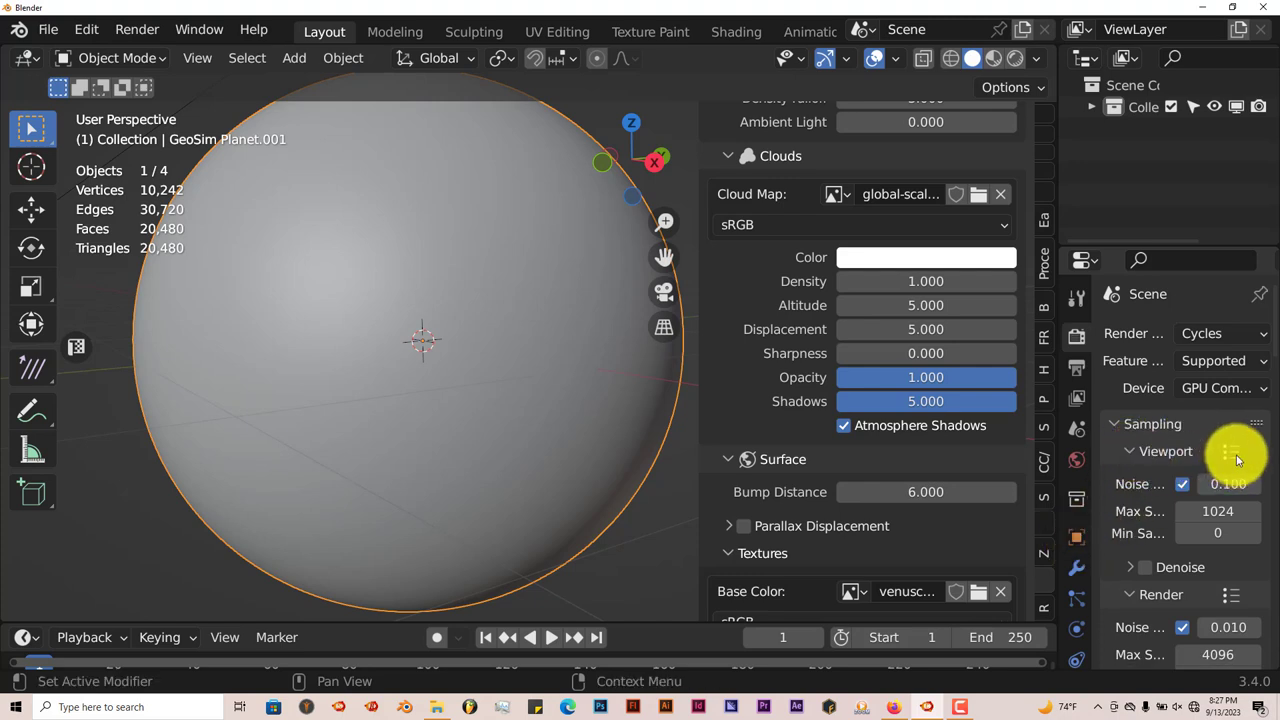
- Apply the Preview viewport sampling preset and enable viewport denoising with the OptiX denoiser
left_click(1237, 458)
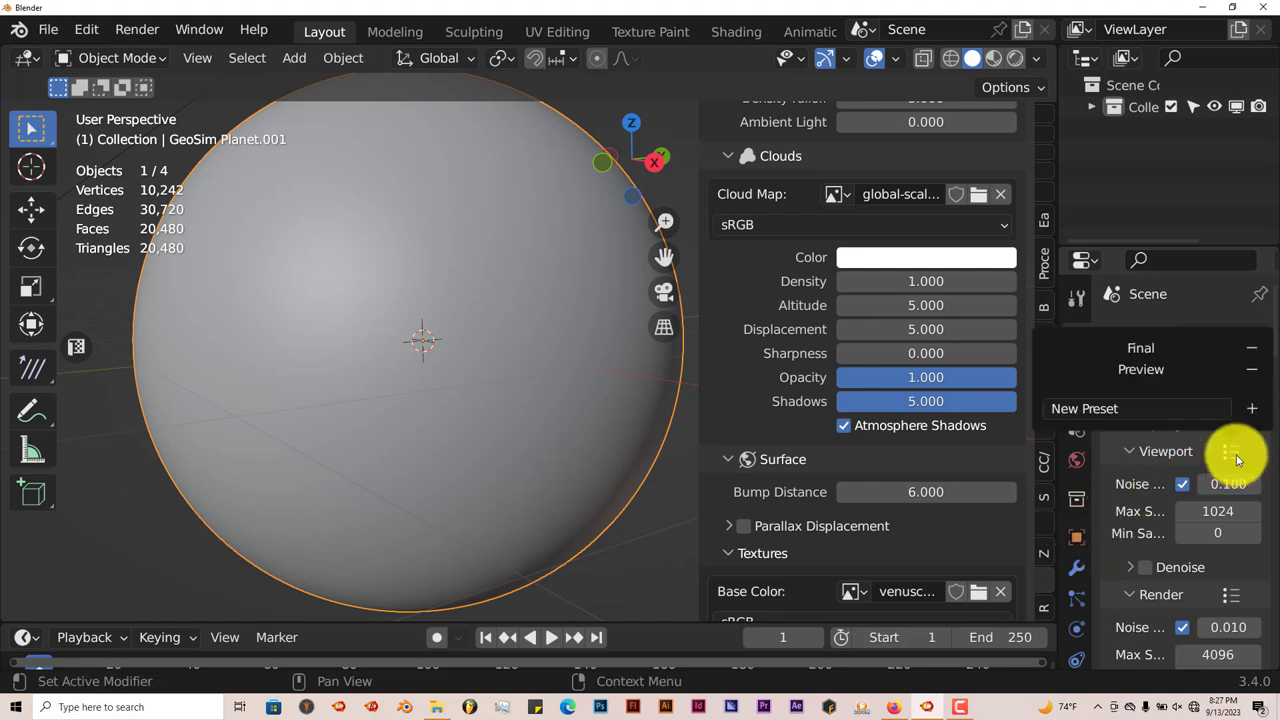
left_click(1150, 370)
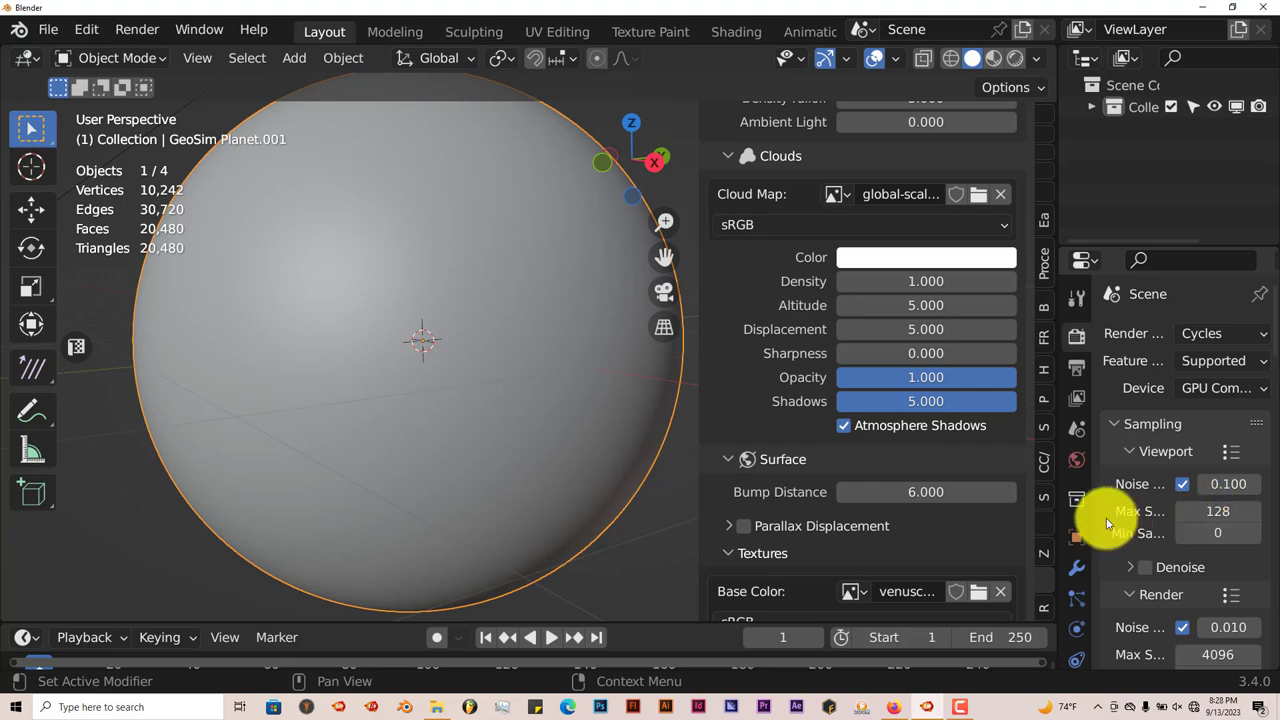
left_click(1144, 568)
left_click(1129, 568)
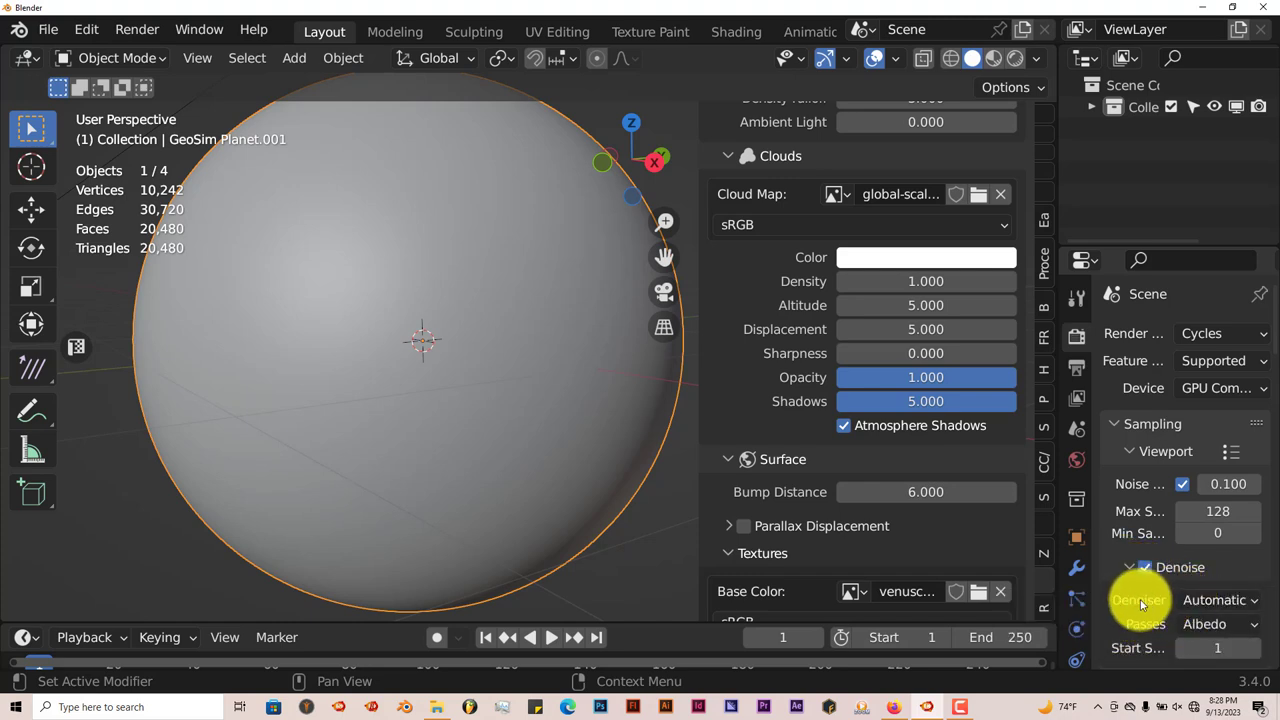
left_click(1197, 601)
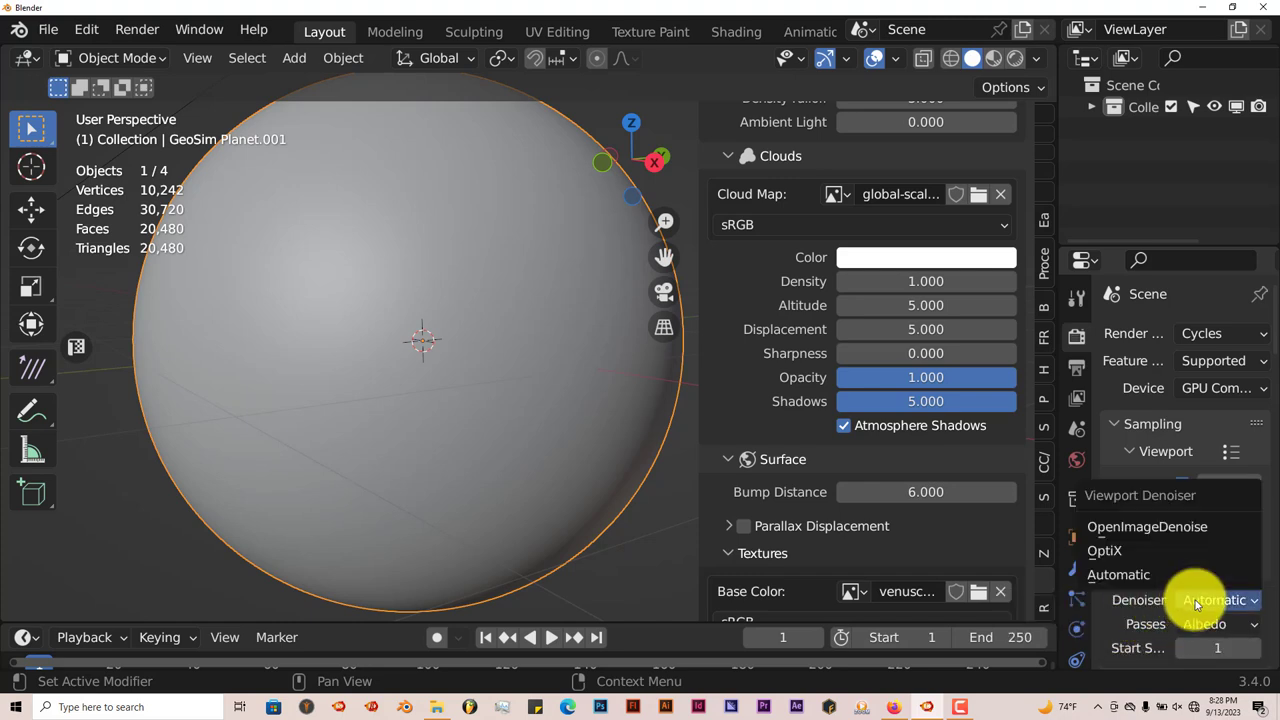
left_click(1146, 552)
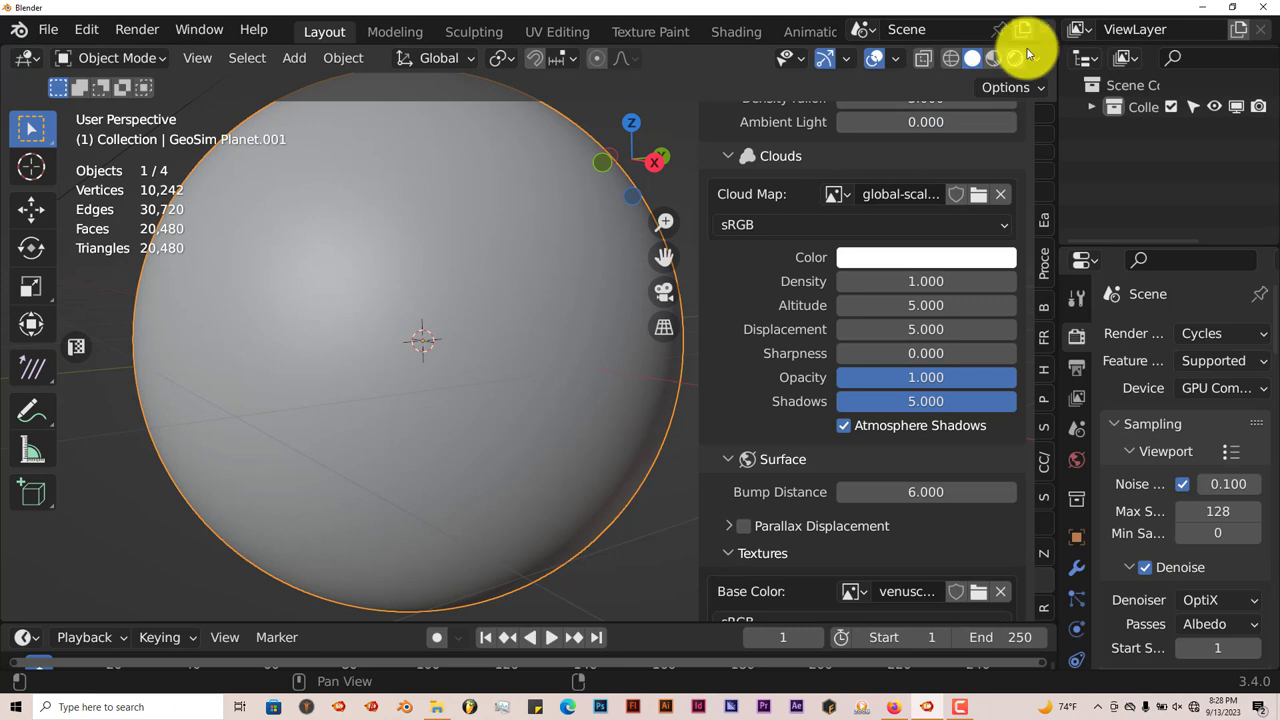
scroll(552, 277, "down", 2)
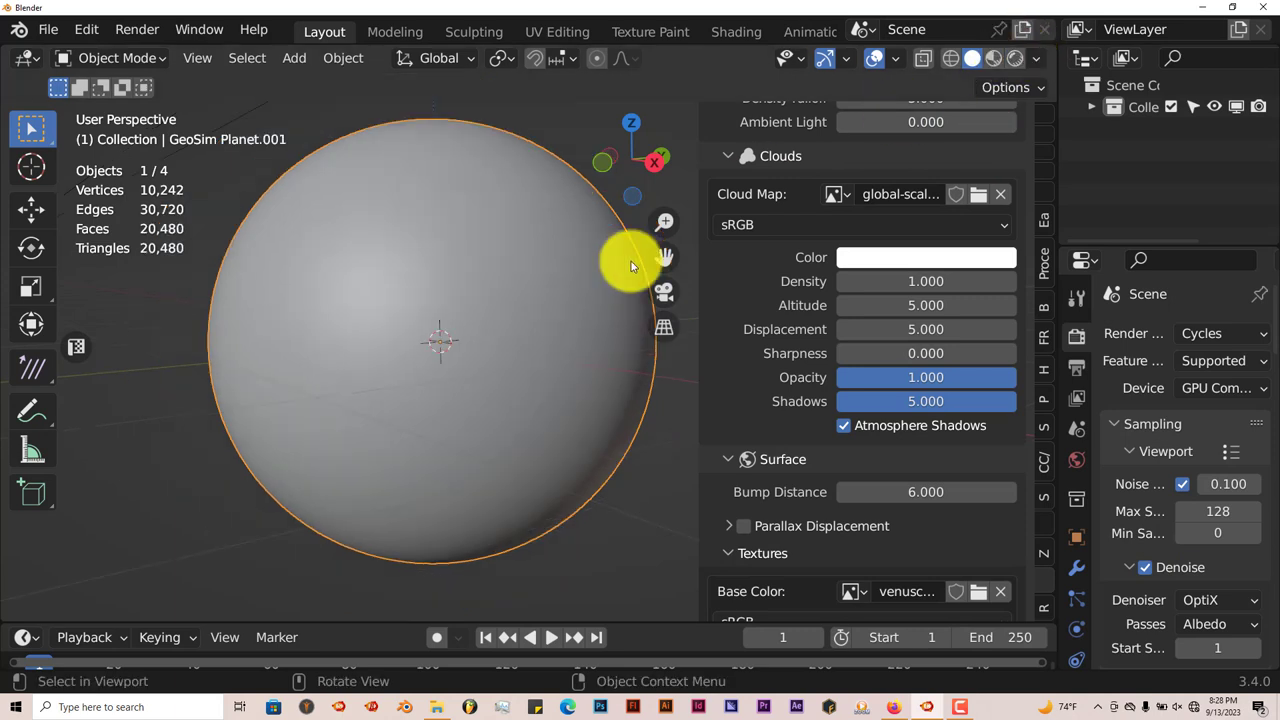
- Switch the viewport to Rendered shading so Cycles renders the cloud-covered Venus planet
left_click(1014, 59)
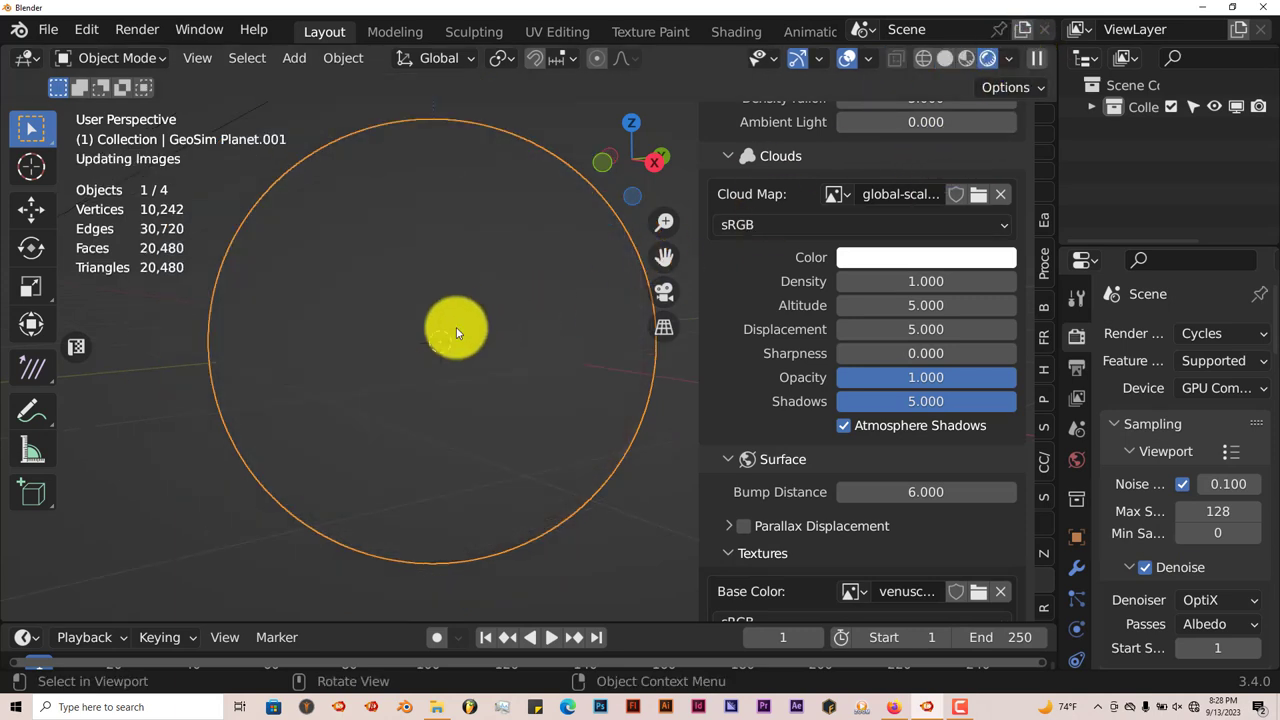